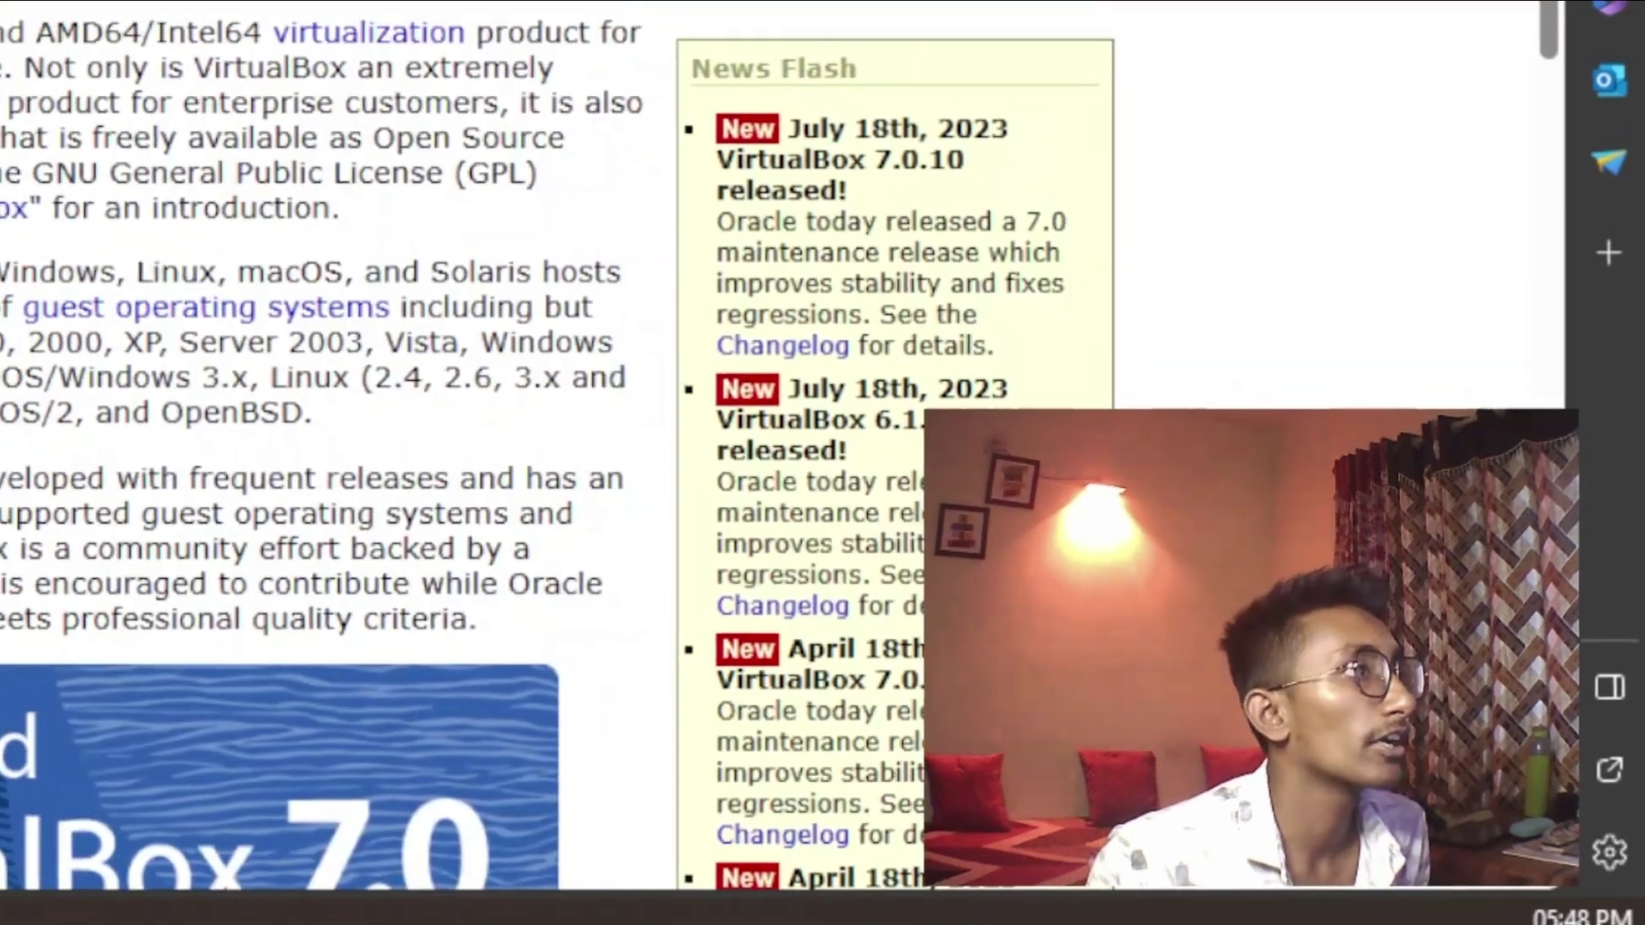
# Download the VirtualBox 7.0.10 platform package for Windows hosts from the VirtualBox website, keeping the download running
pyautogui.scroll(-5, 217, 330)
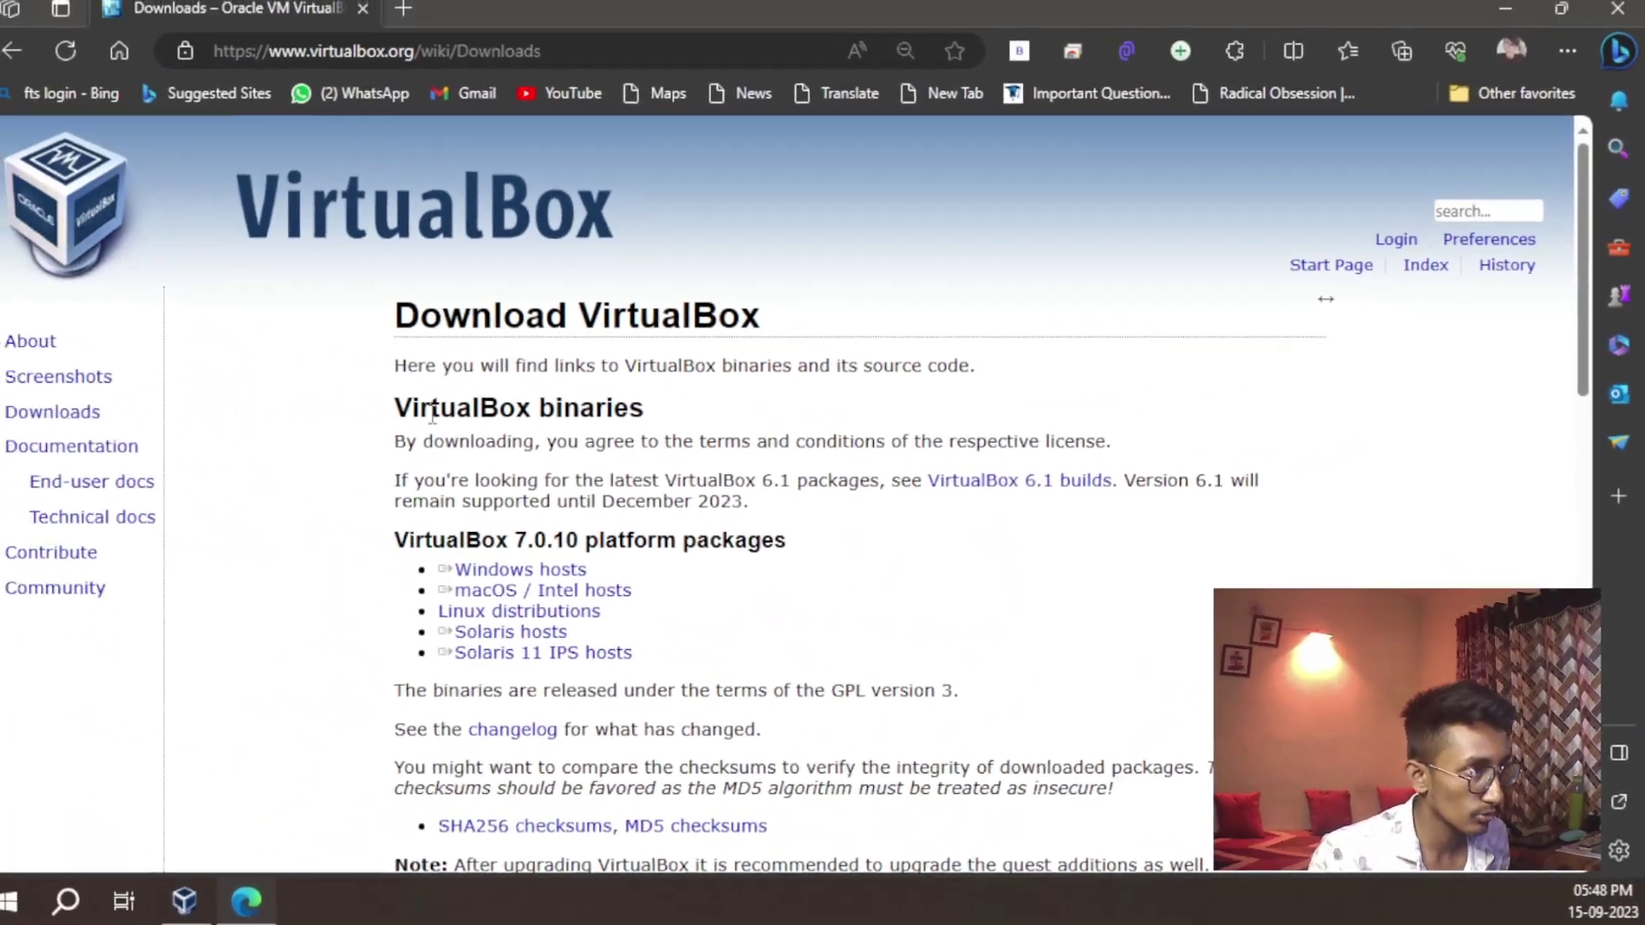
pyautogui.tripleClick(416, 555)
pyautogui.click(467, 558)
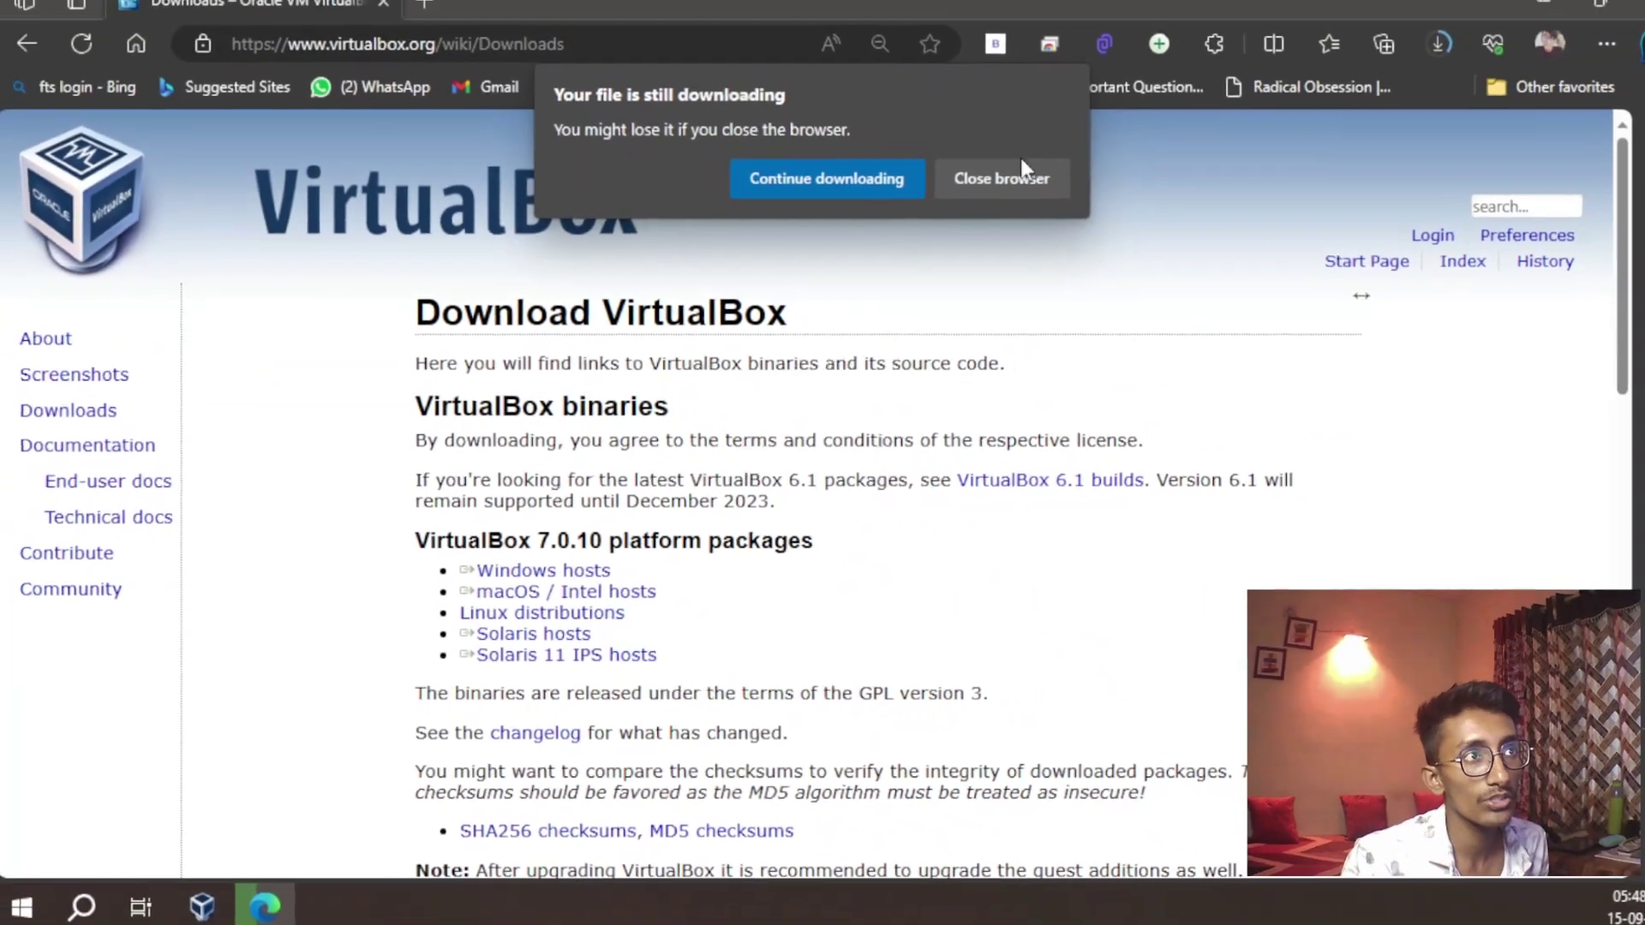
pyautogui.click(864, 146)
# Close the VirtualBox downloads page and open the Linux Mint 21.2 "Victoria" page at linuxmint.com/edition.php?id=305
pyautogui.click(418, 24)
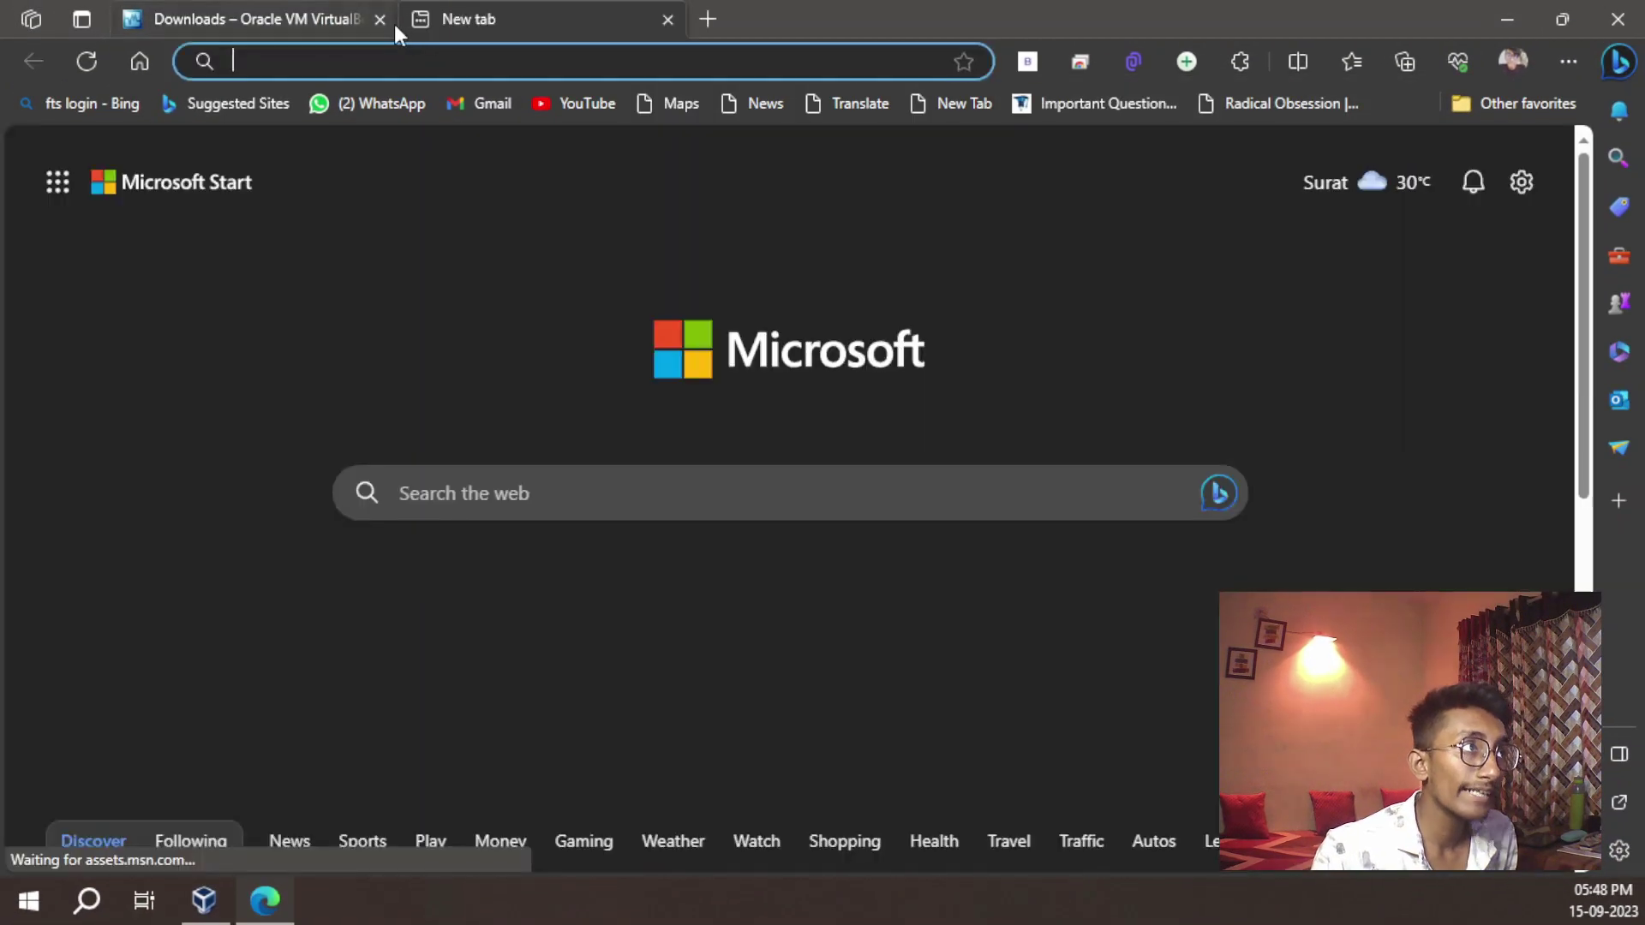
pyautogui.click(391, 24)
pyautogui.click(377, 19)
pyautogui.click(377, 53)
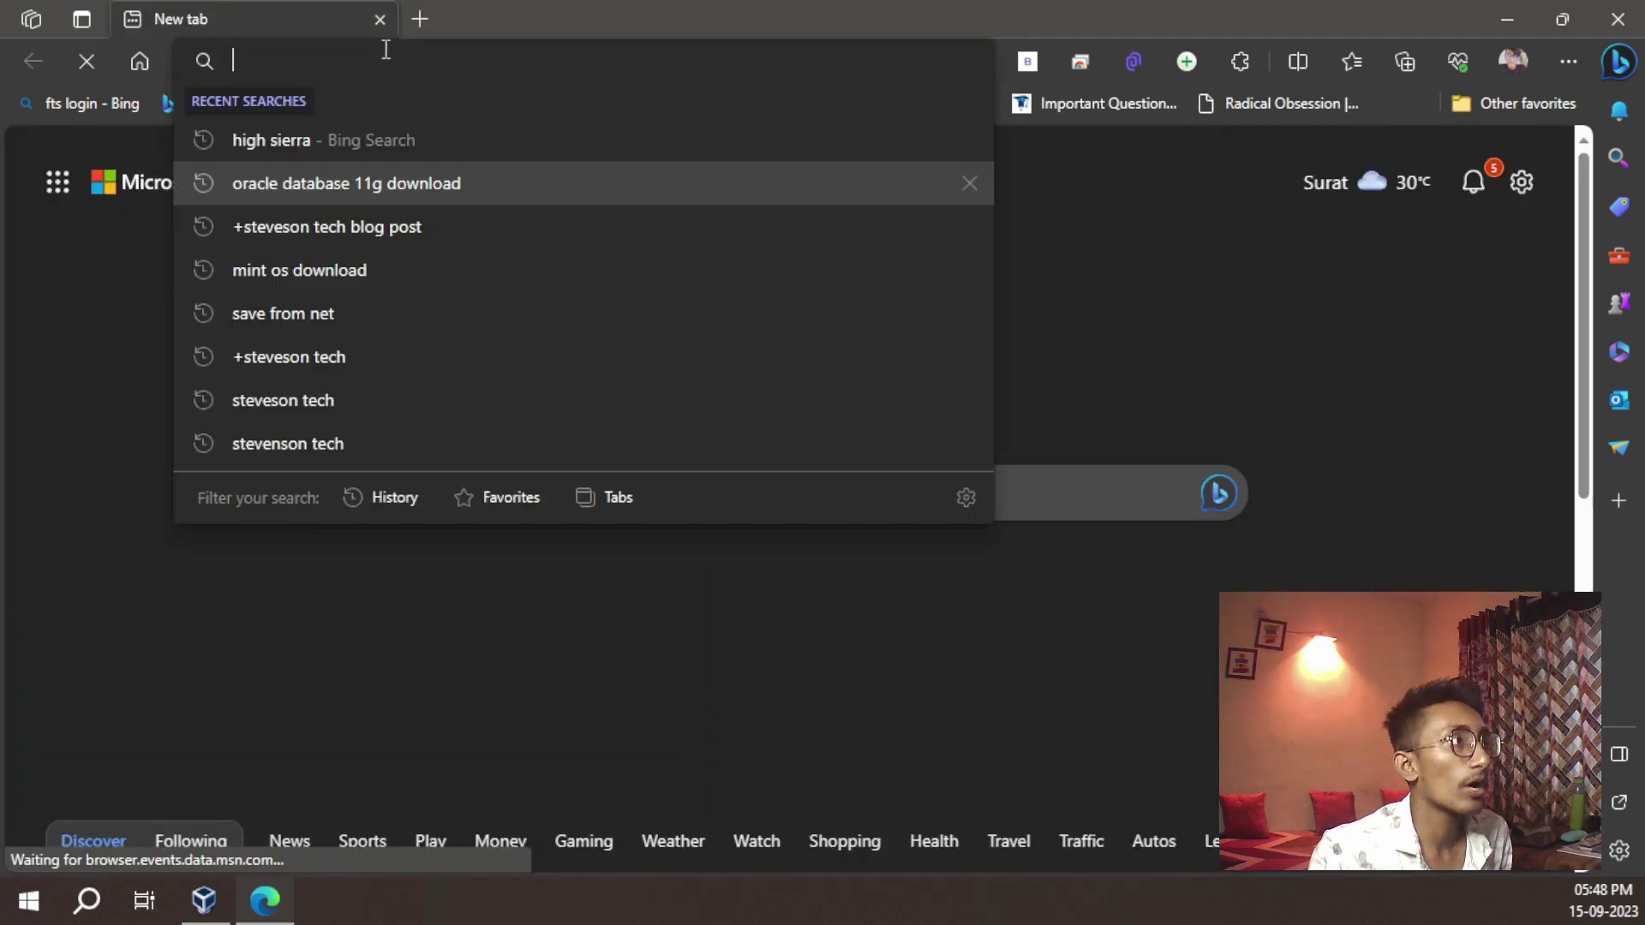
pyautogui.write('linuxmi')
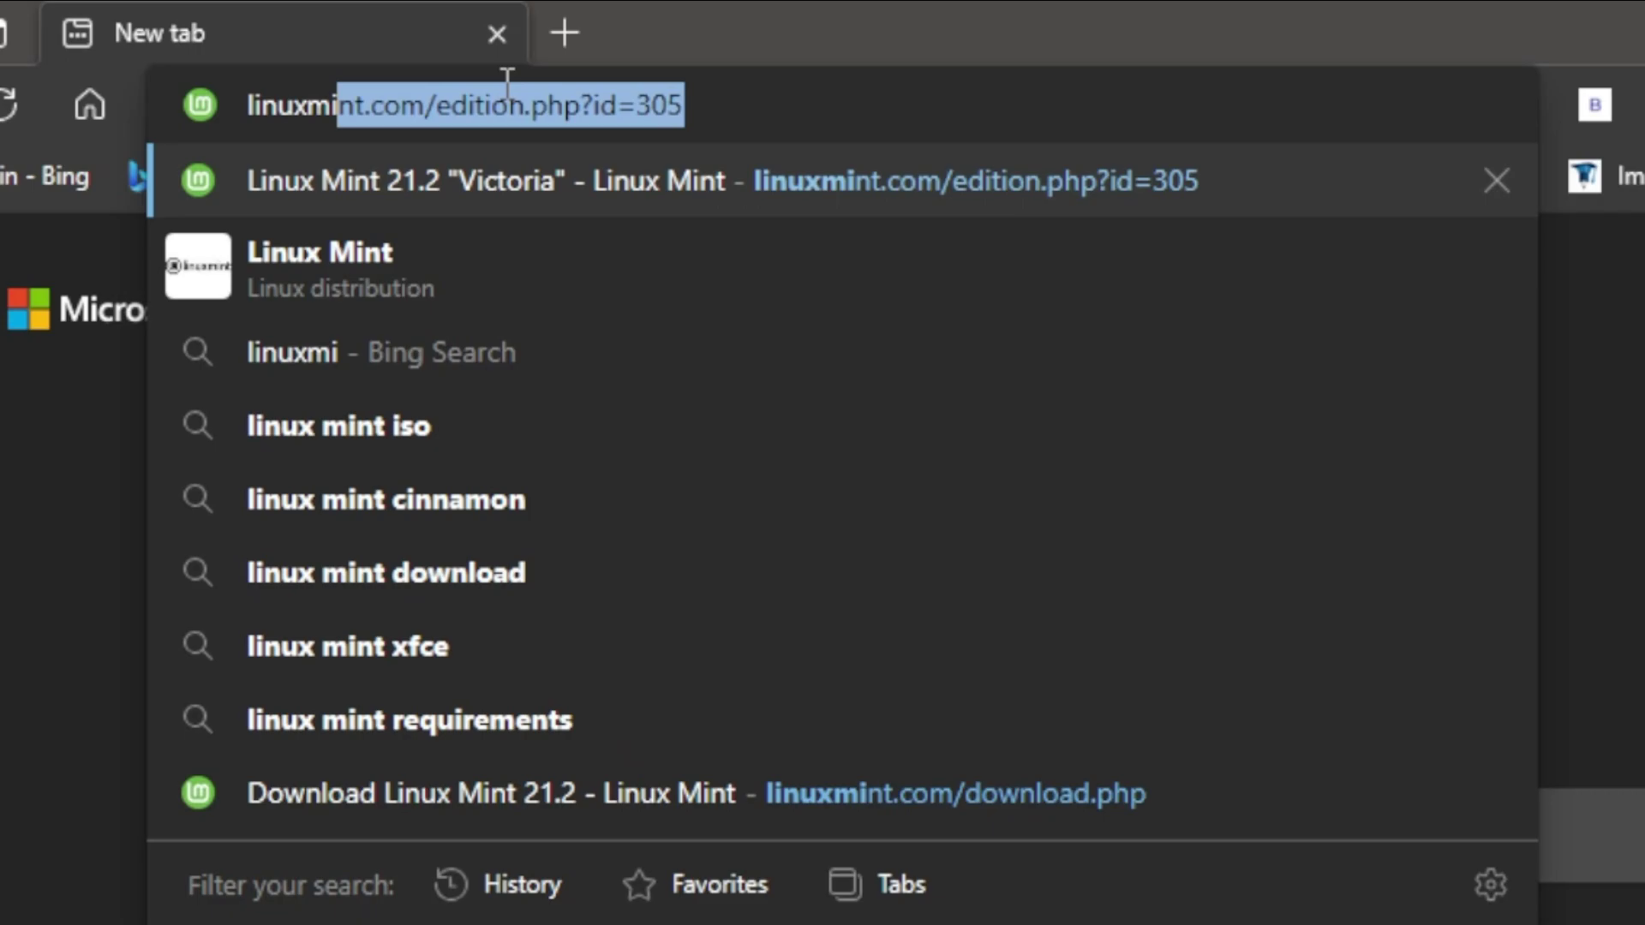
pyautogui.press('Return')
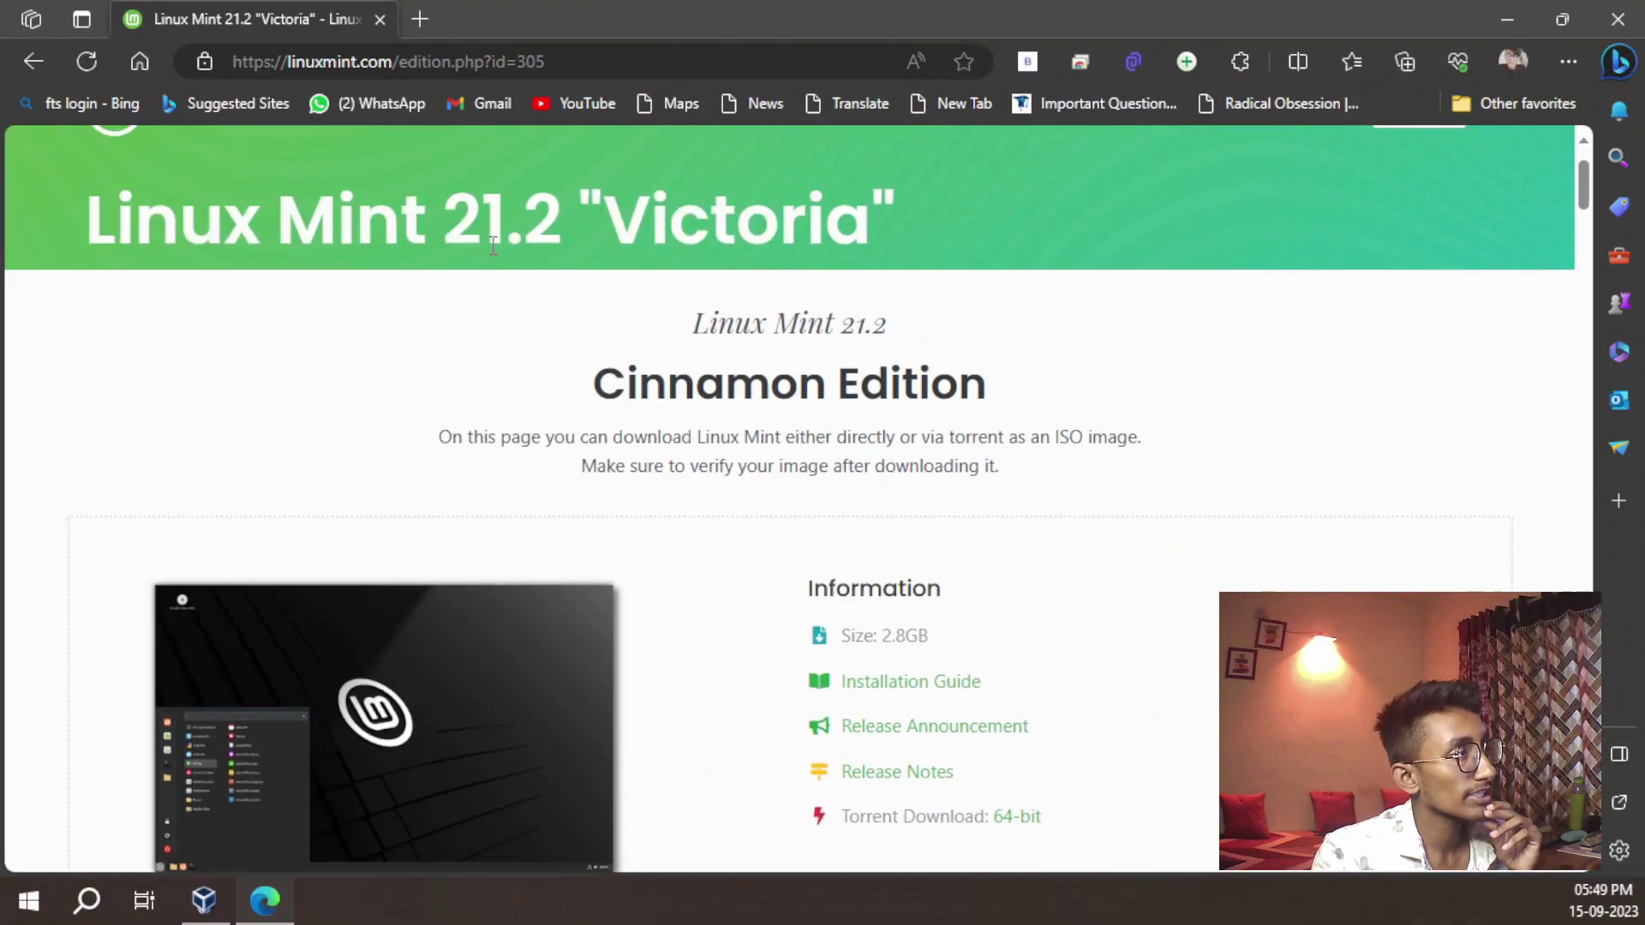
# Download the 64-bit Linux Mint 21.2 Cinnamon ISO from the NxtGen DataCenter mirror in India
pyautogui.scroll(-1, 493, 246)
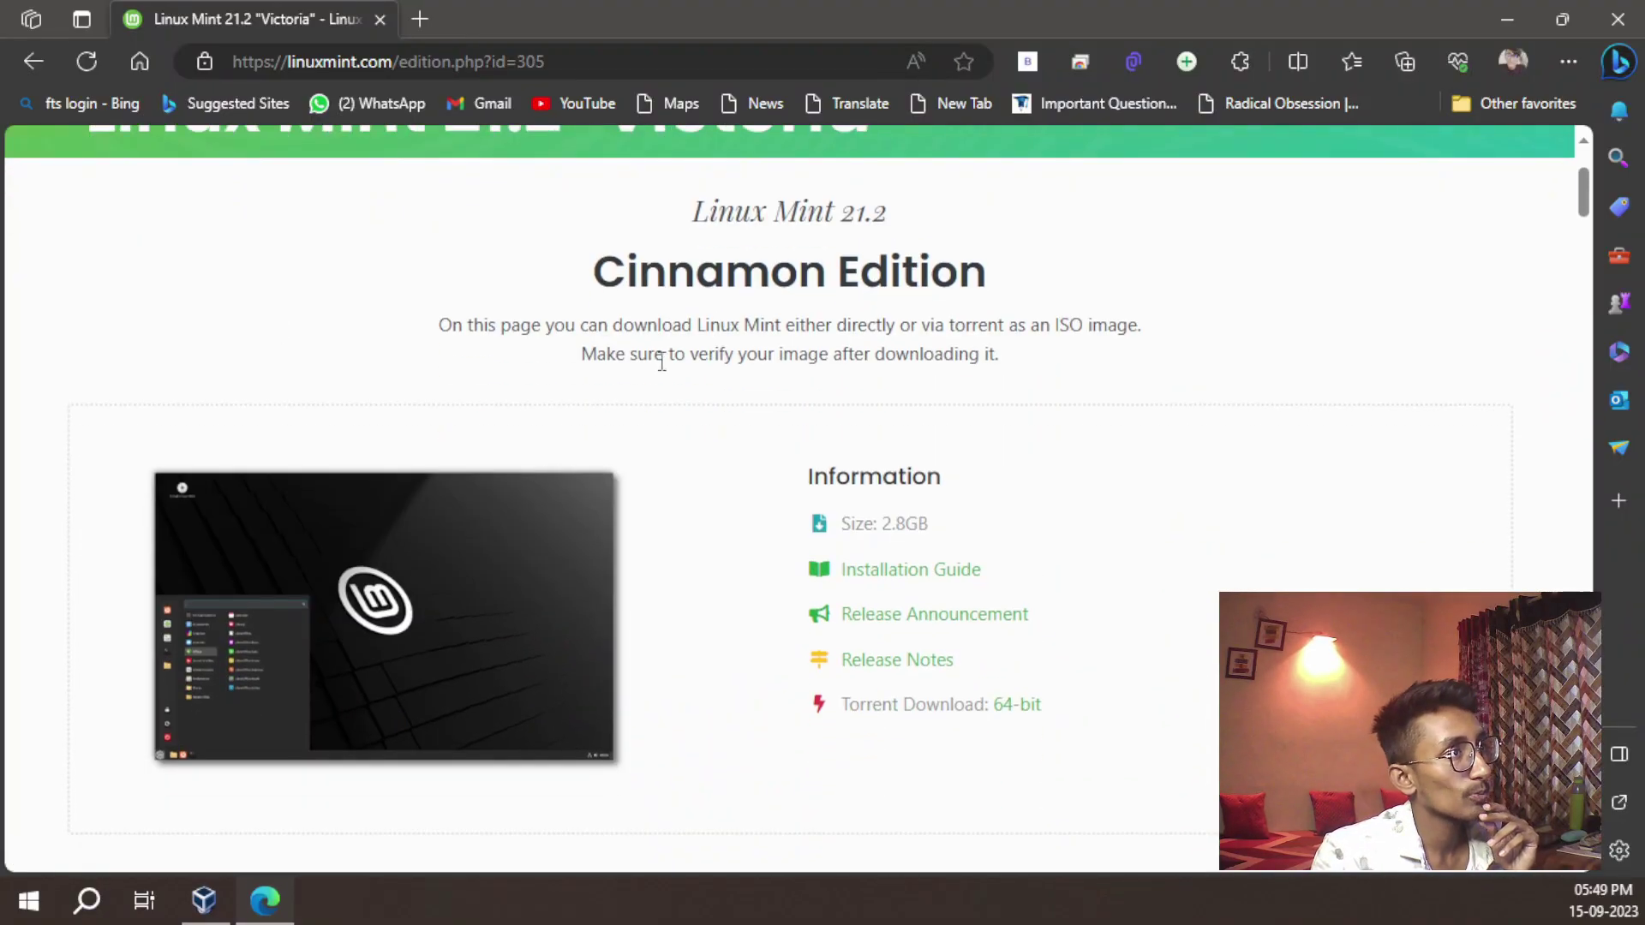
pyautogui.scroll(2, 662, 362)
pyautogui.scroll(-12, 820, 360)
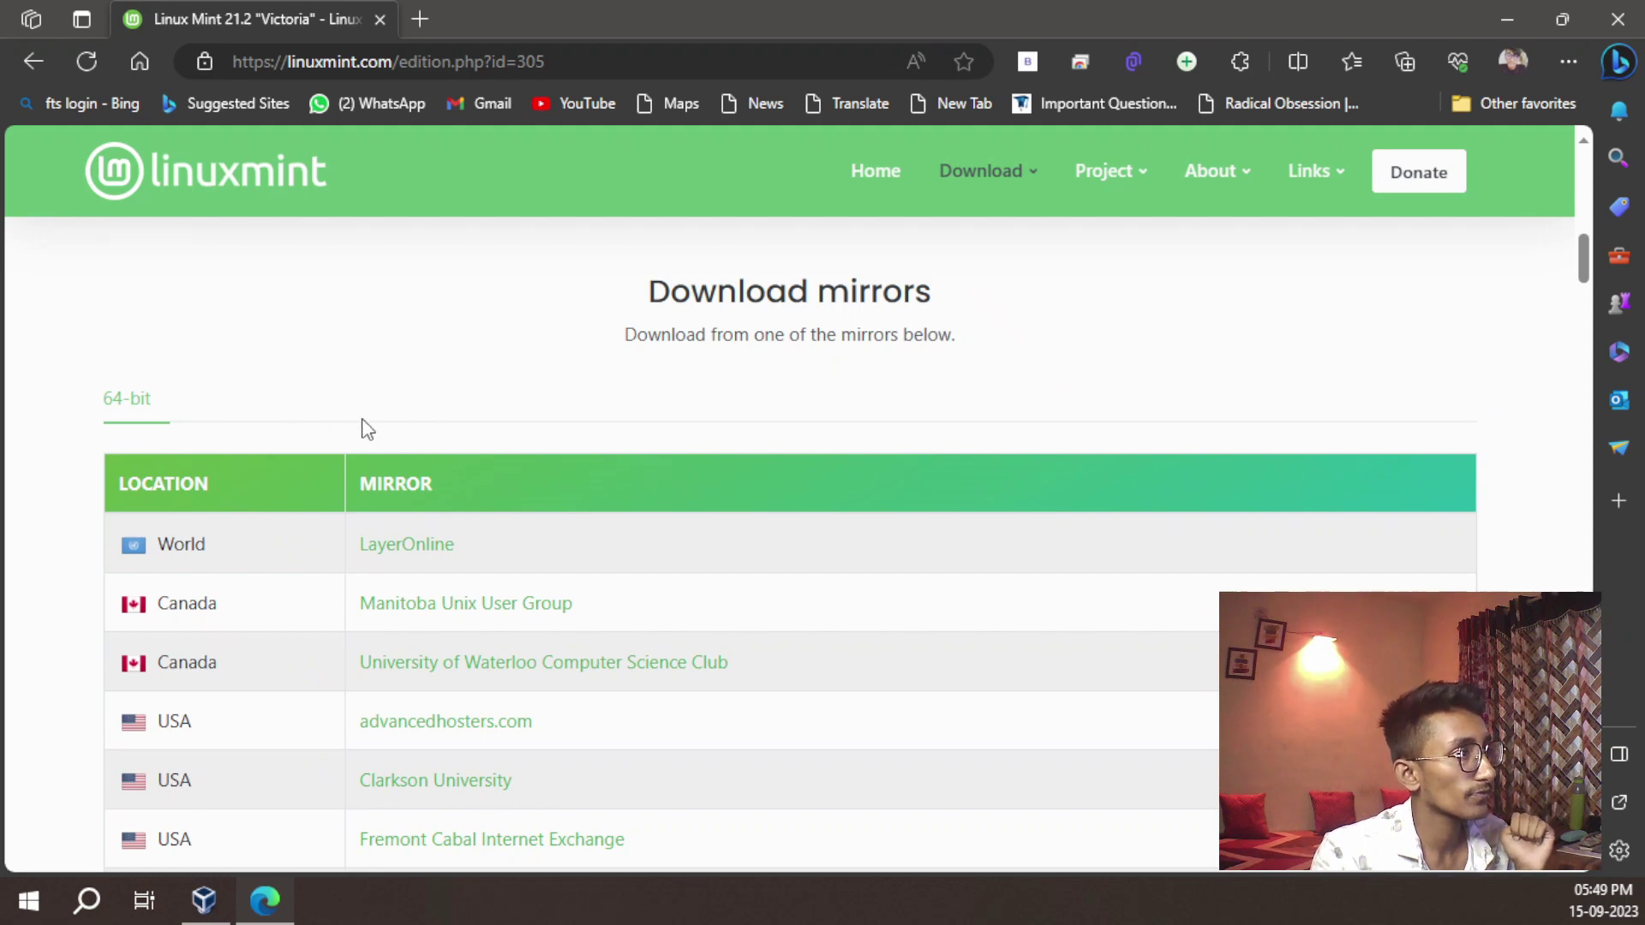
pyautogui.scroll(-10, 331, 394)
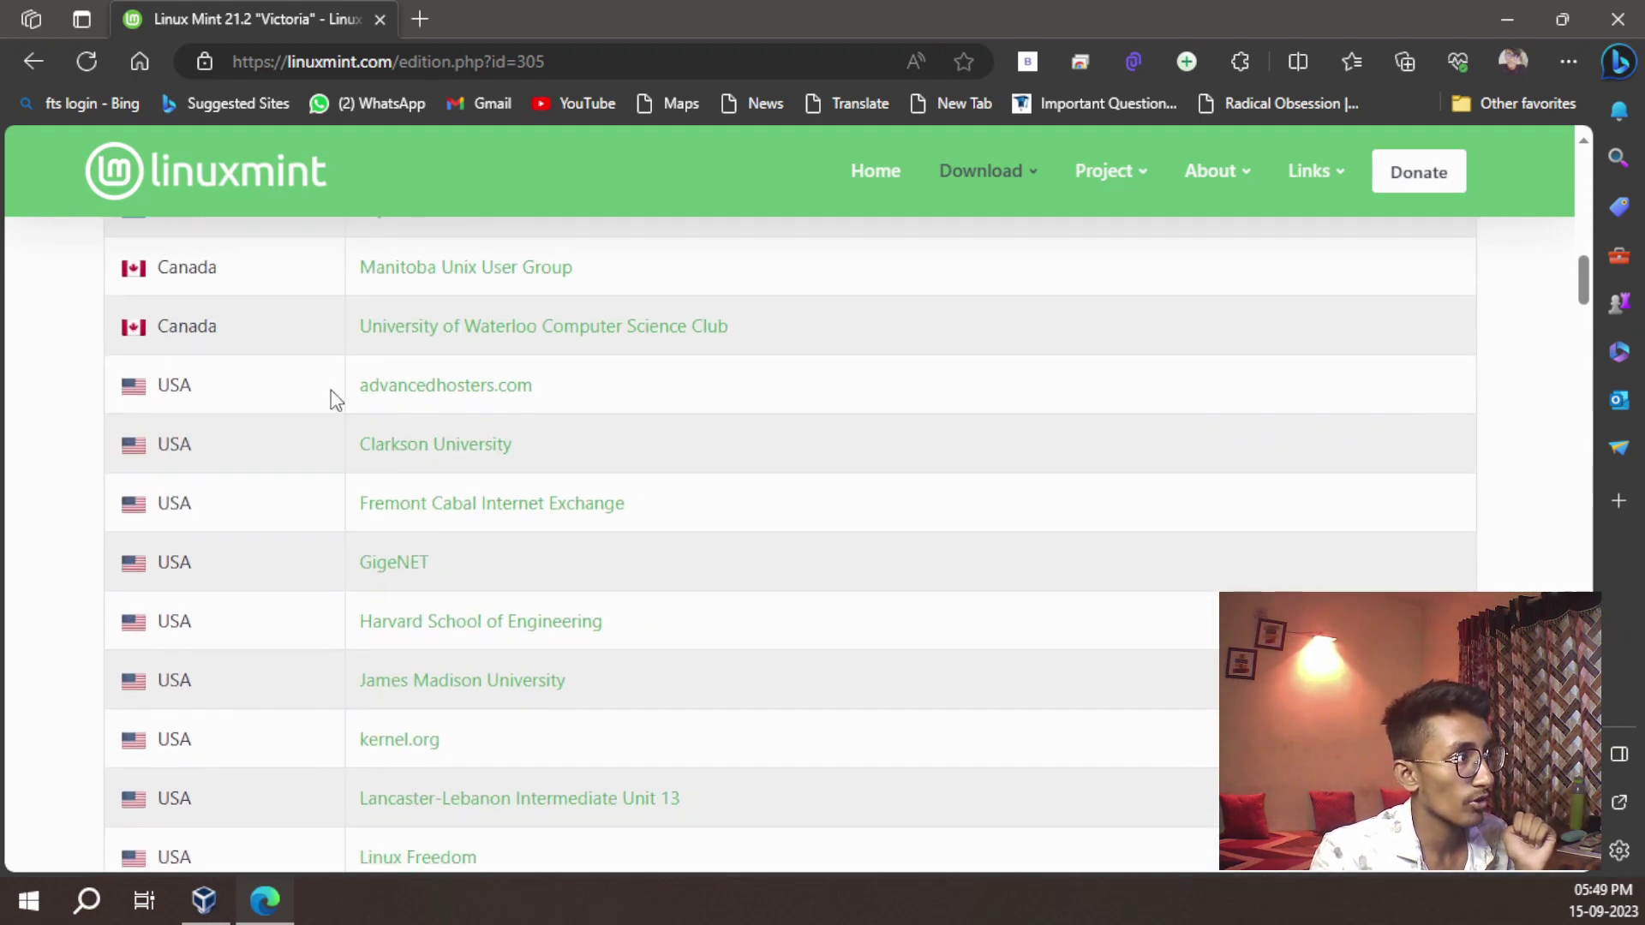
pyautogui.scroll(-10, 386, 677)
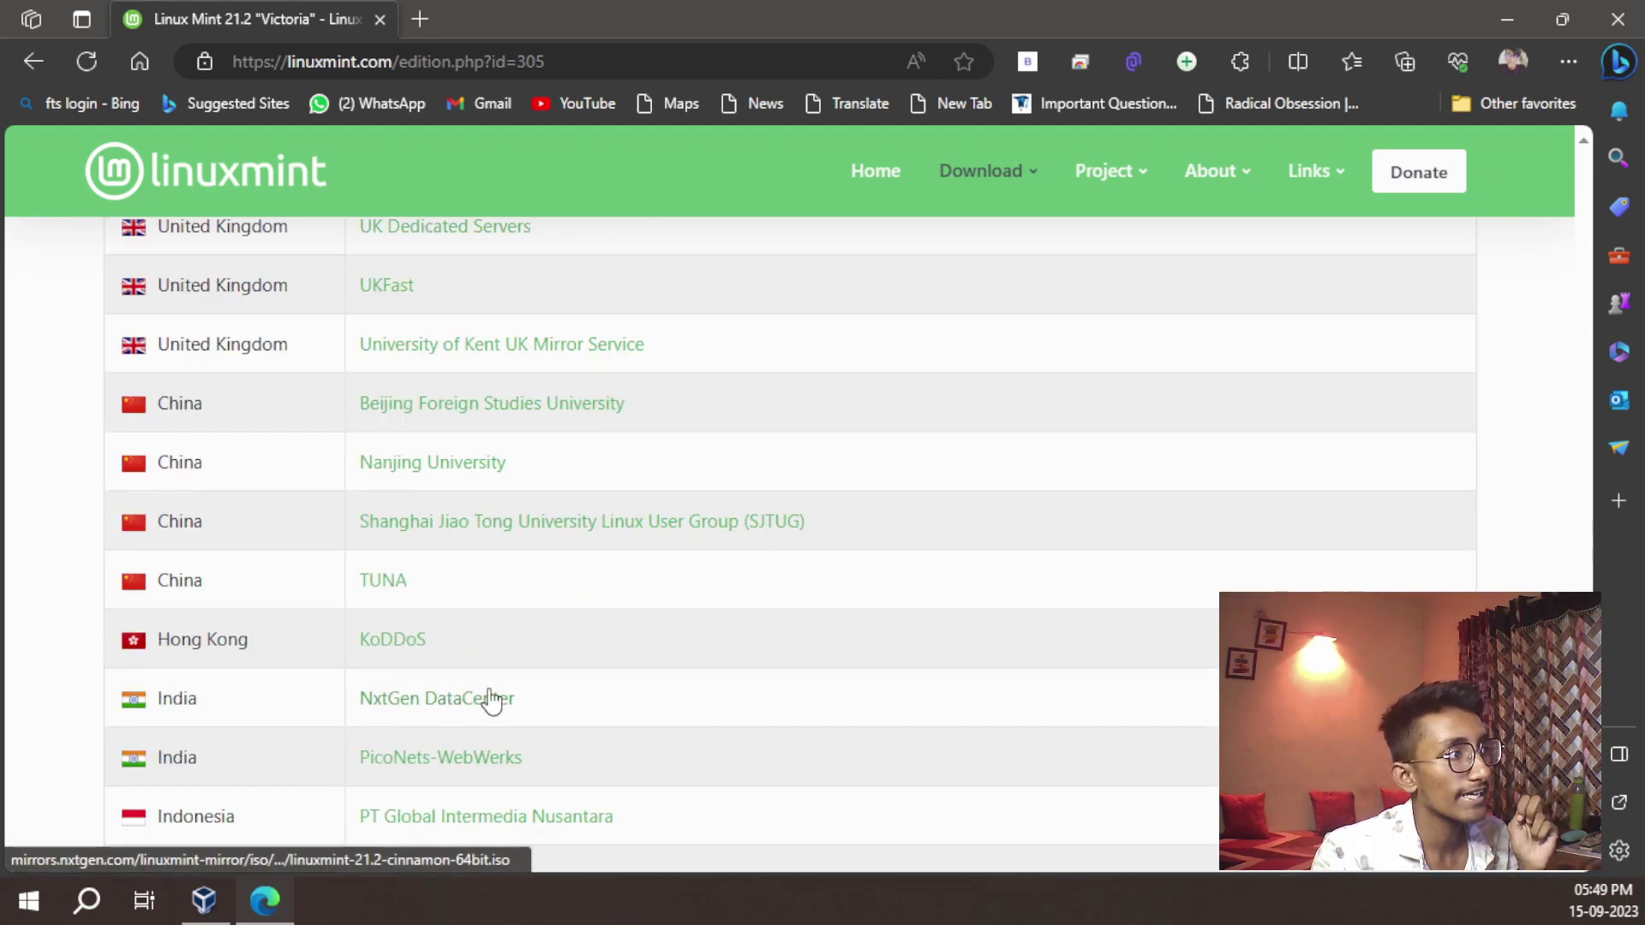
pyautogui.click(394, 708)
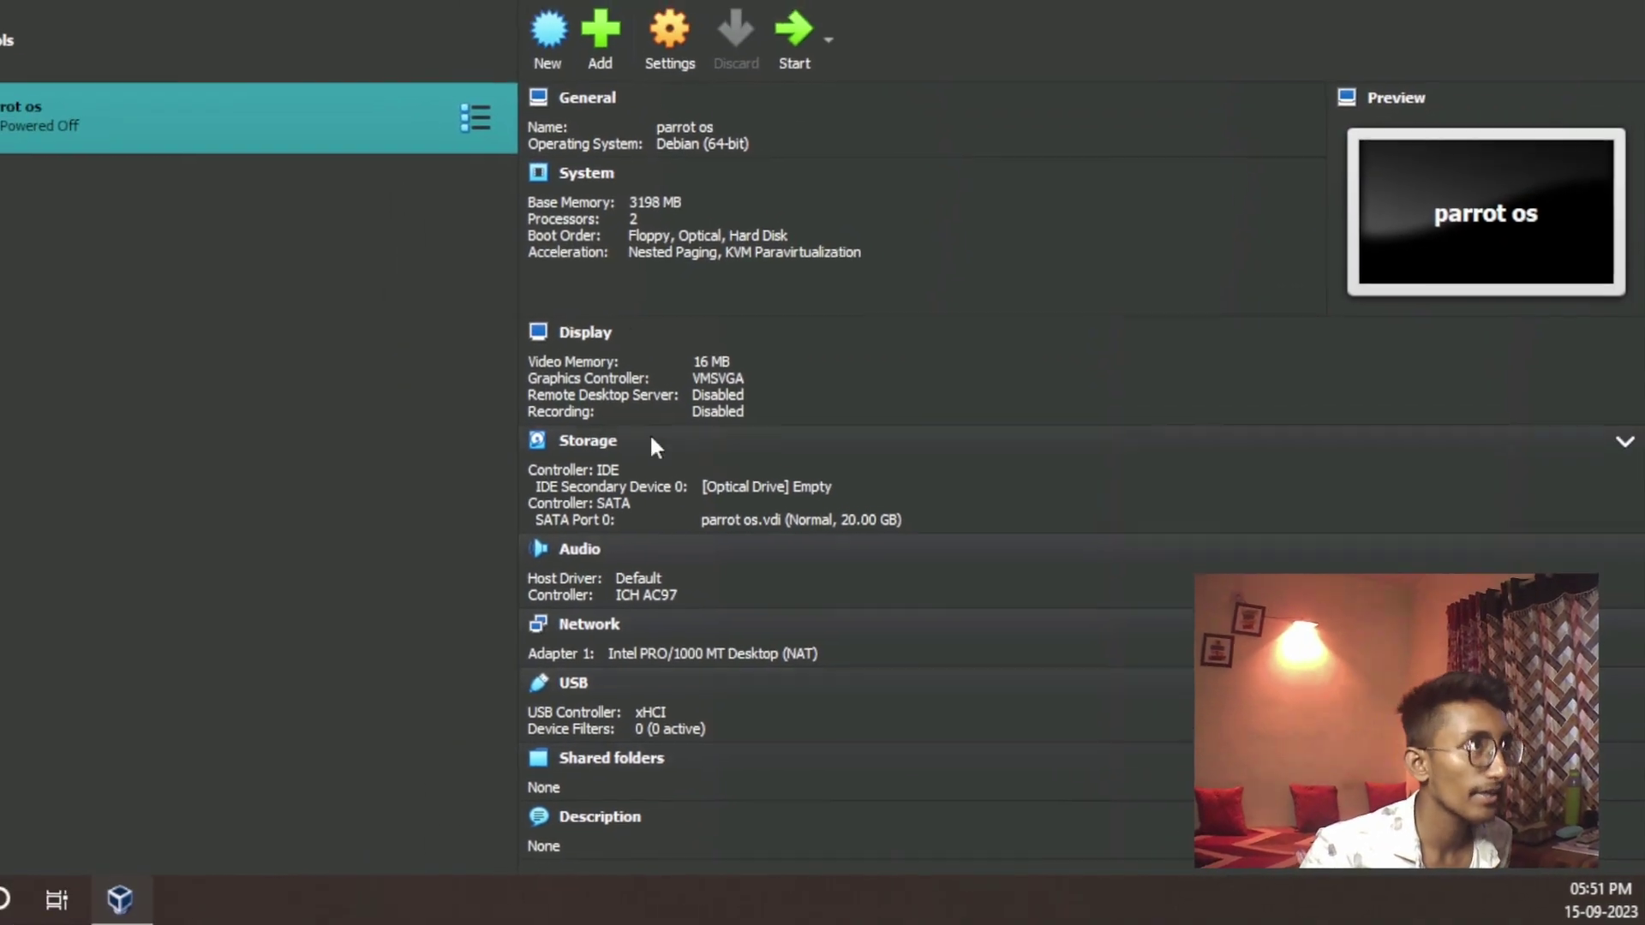
# Start a new VirtualBox virtual machine named mint os, using the linuxmint-21.2-cinnamon-64bit ISO from the Downloads folder
pyautogui.click(550, 47)
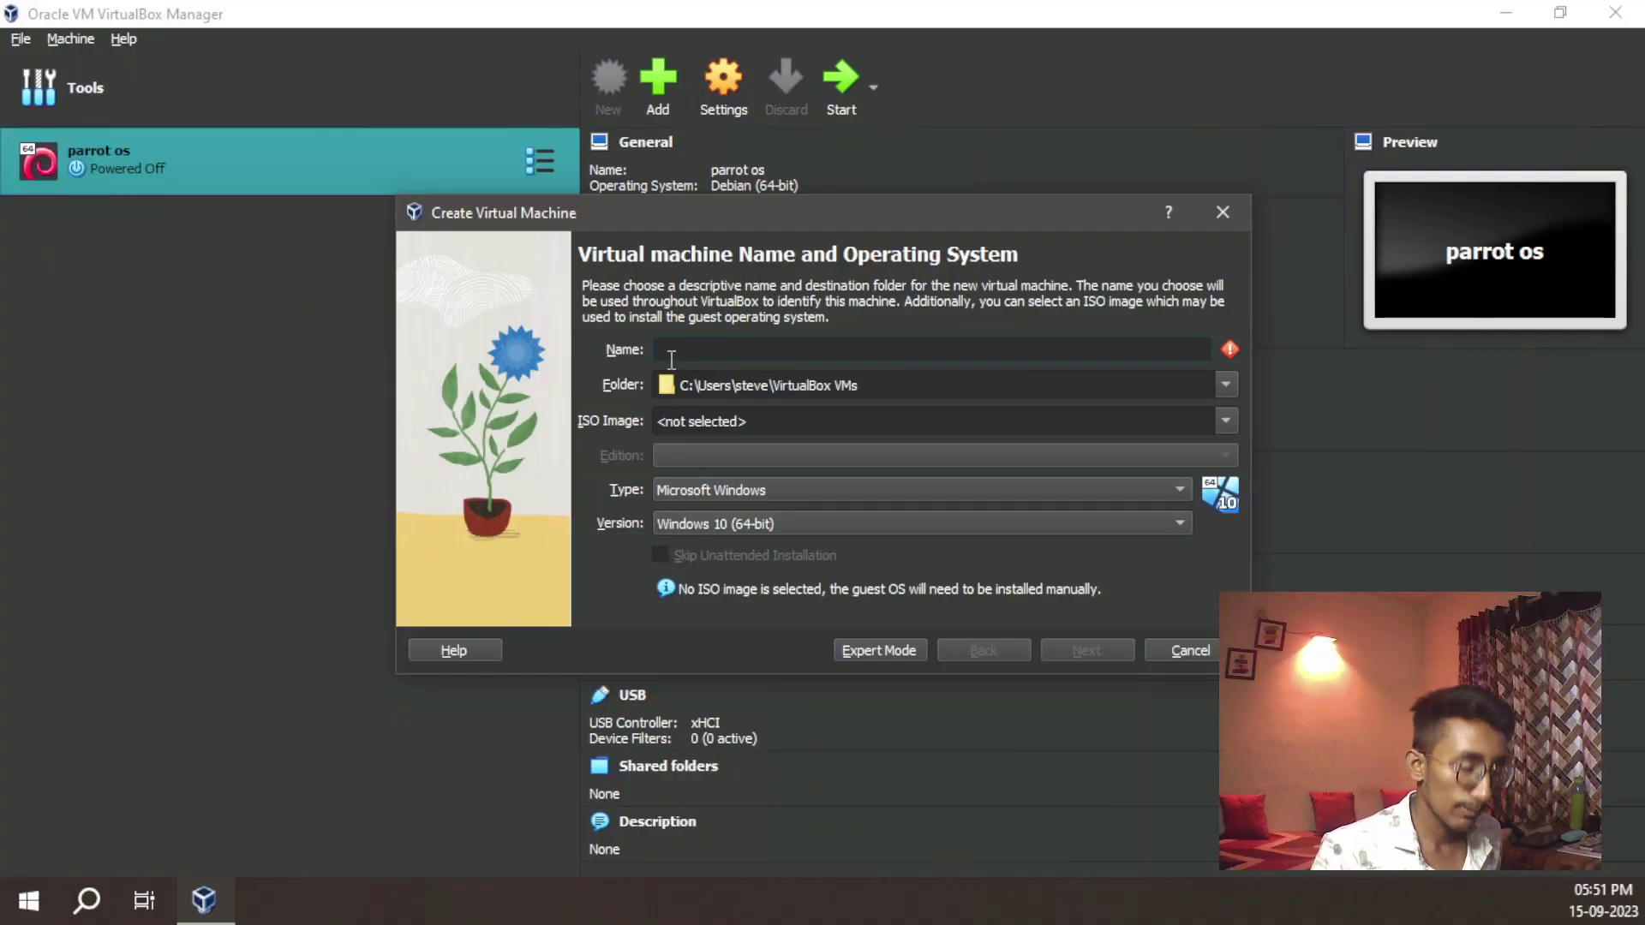
pyautogui.write('nt os')
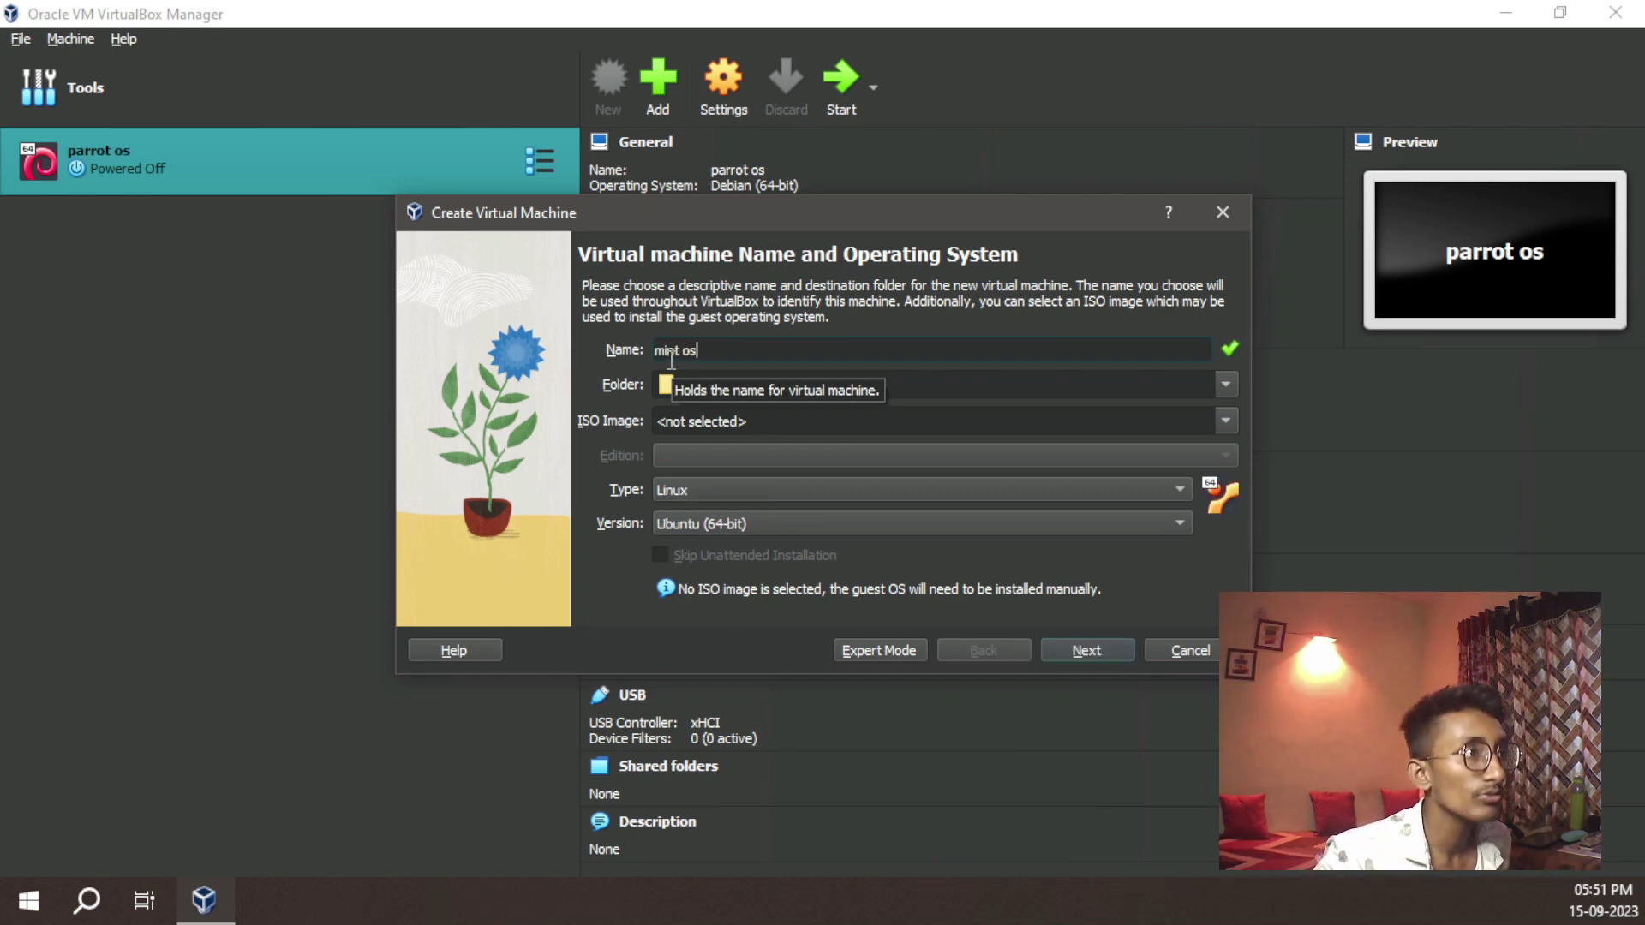
pyautogui.click(767, 421)
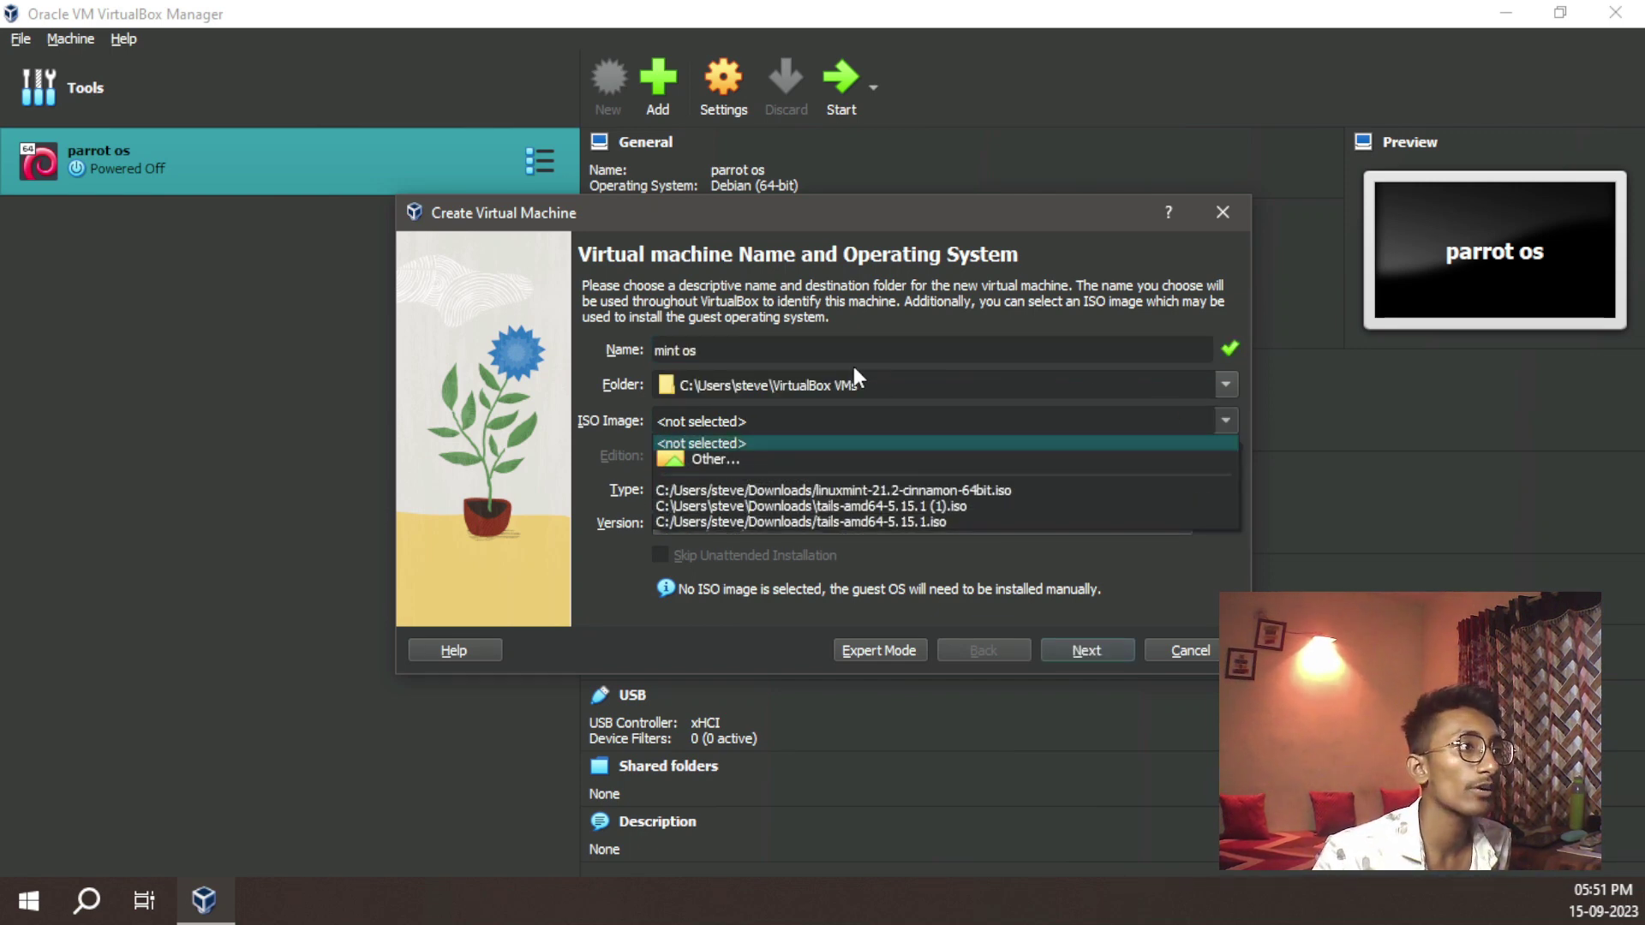
pyautogui.click(768, 456)
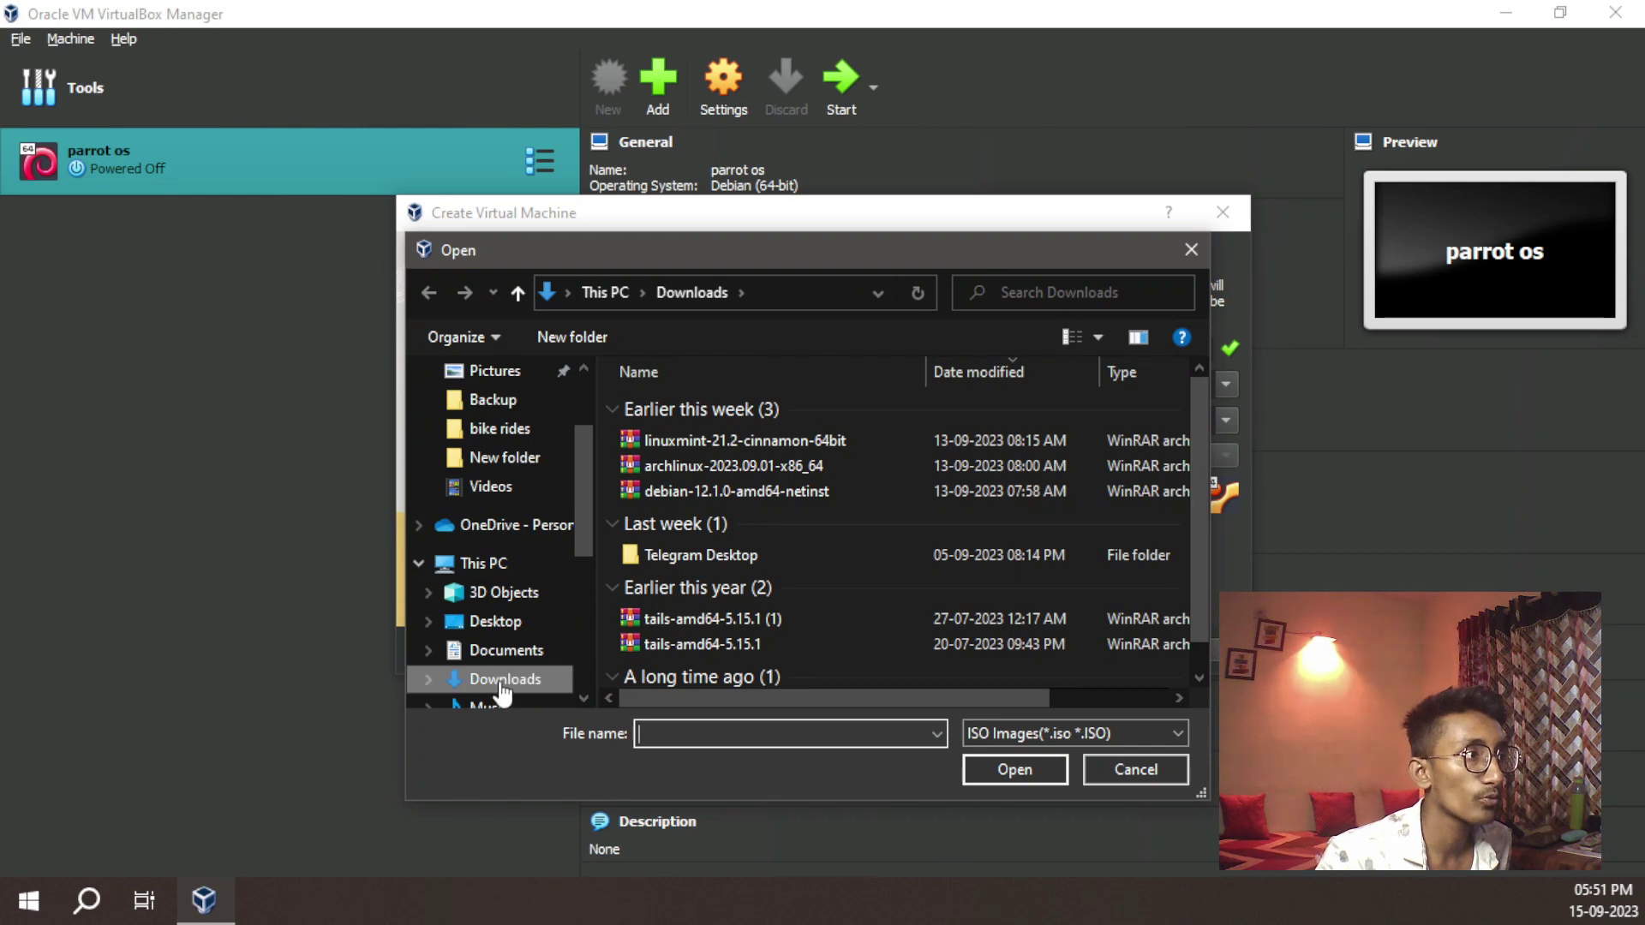
pyautogui.click(730, 439)
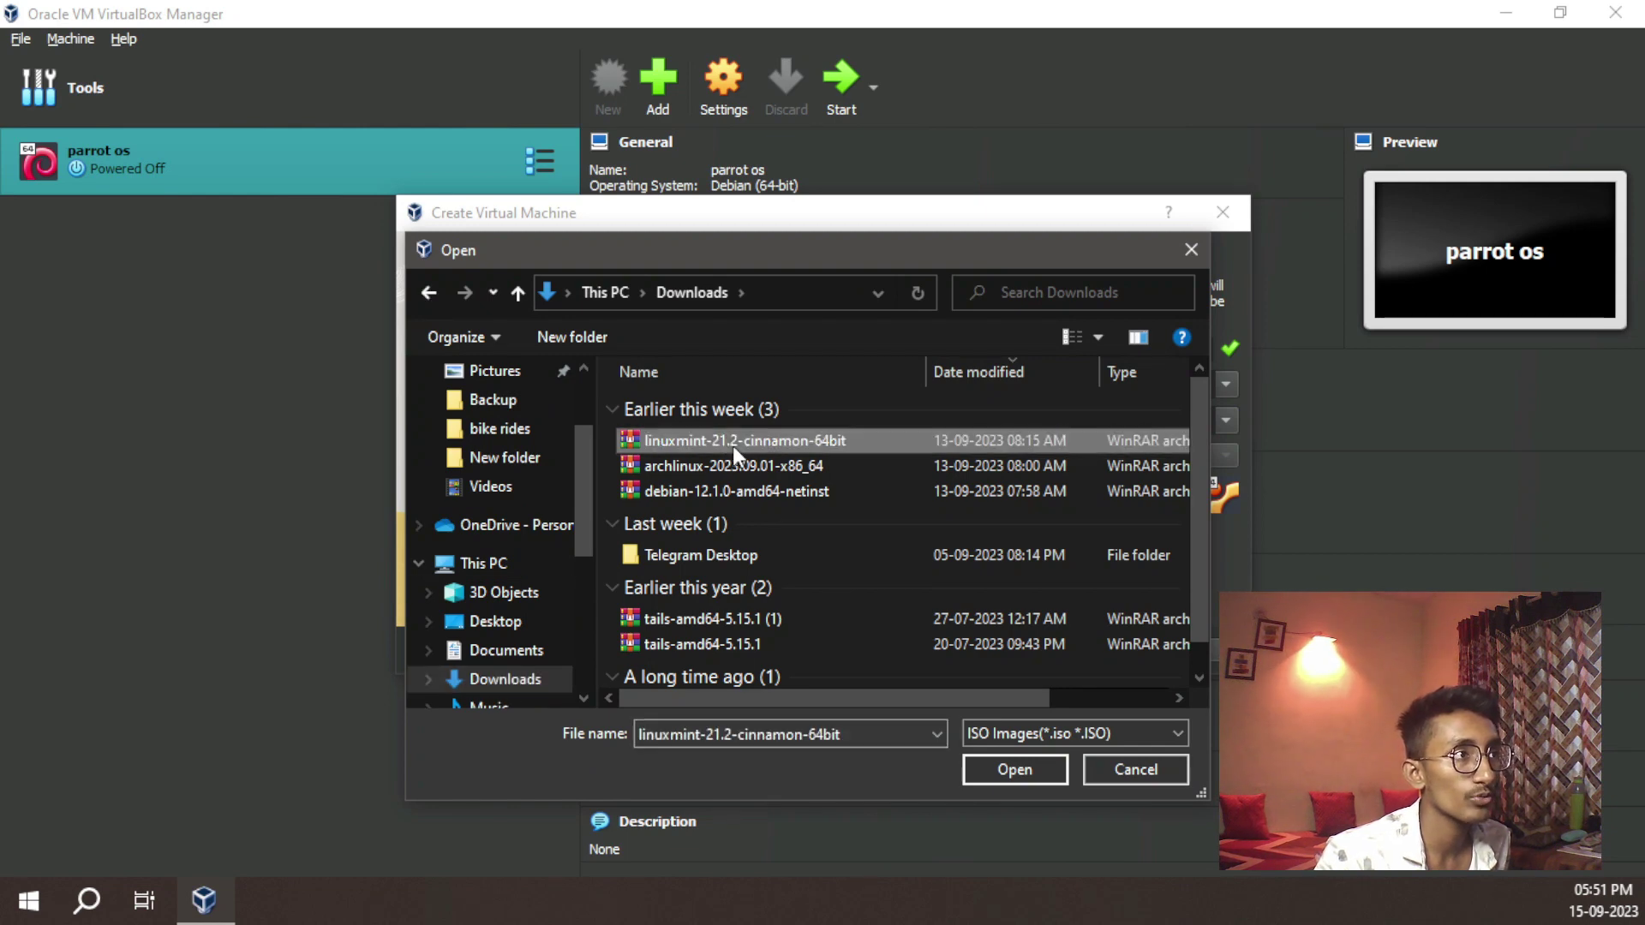
pyautogui.click(1015, 769)
pyautogui.click(1079, 653)
# Set the unattended install's hostname to mint and enter the username for the guest account
pyautogui.click(1067, 428)
pyautogui.press('BackSpace')
pyautogui.press('BackSpace')
pyautogui.press('BackSpace')
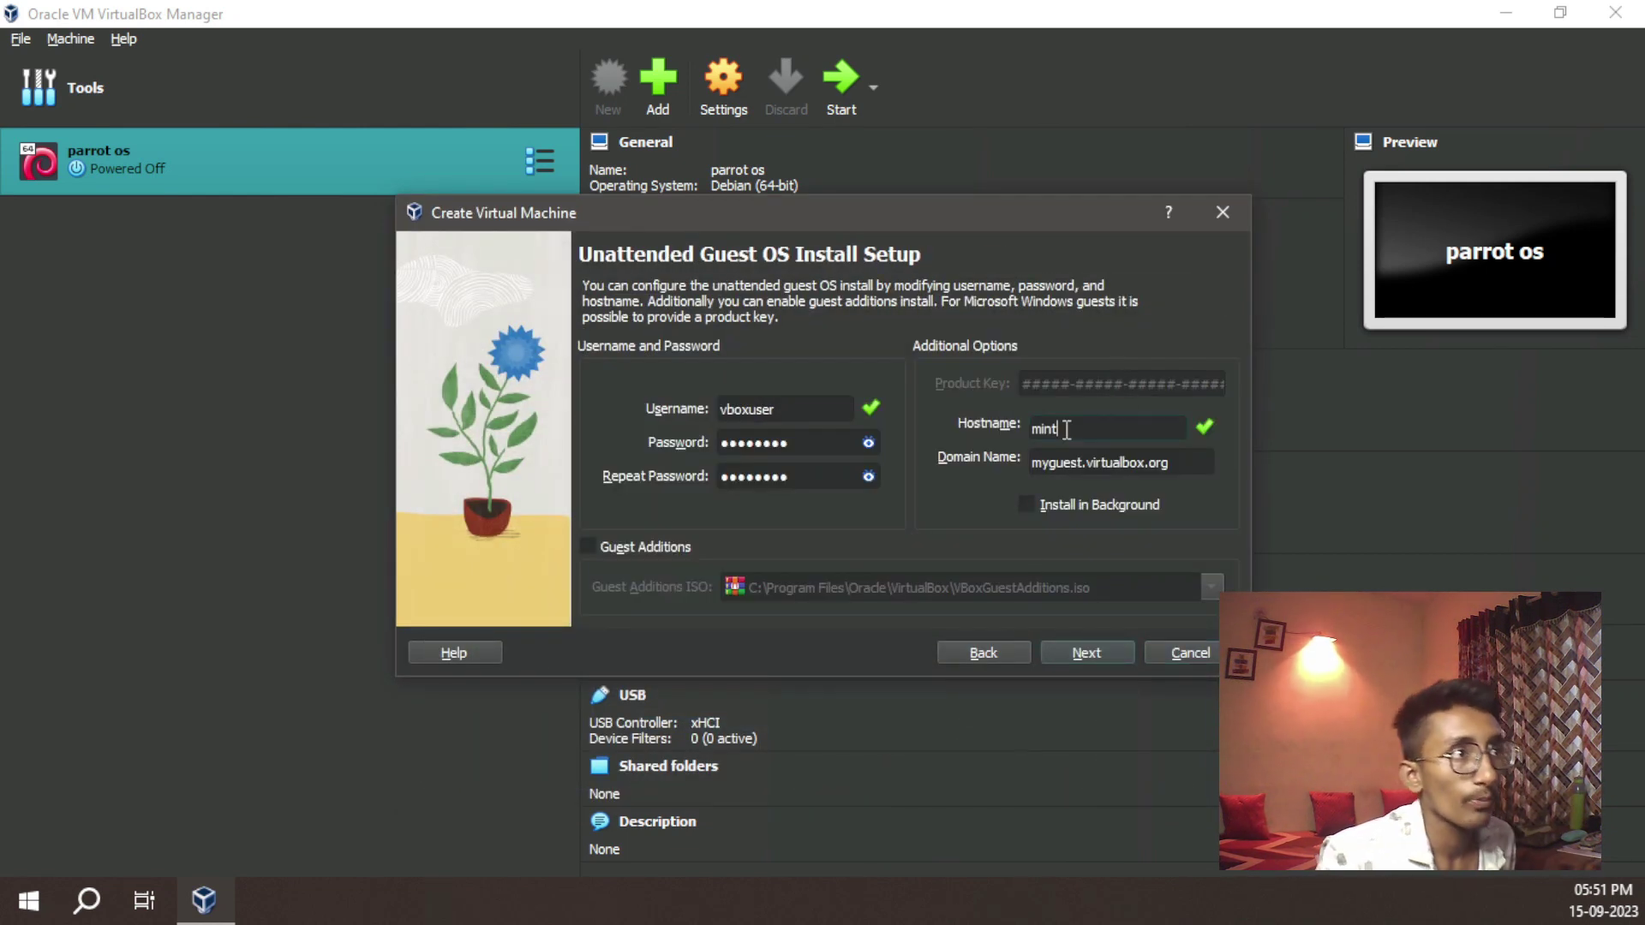
pyautogui.click(770, 404)
pyautogui.write('Steve')
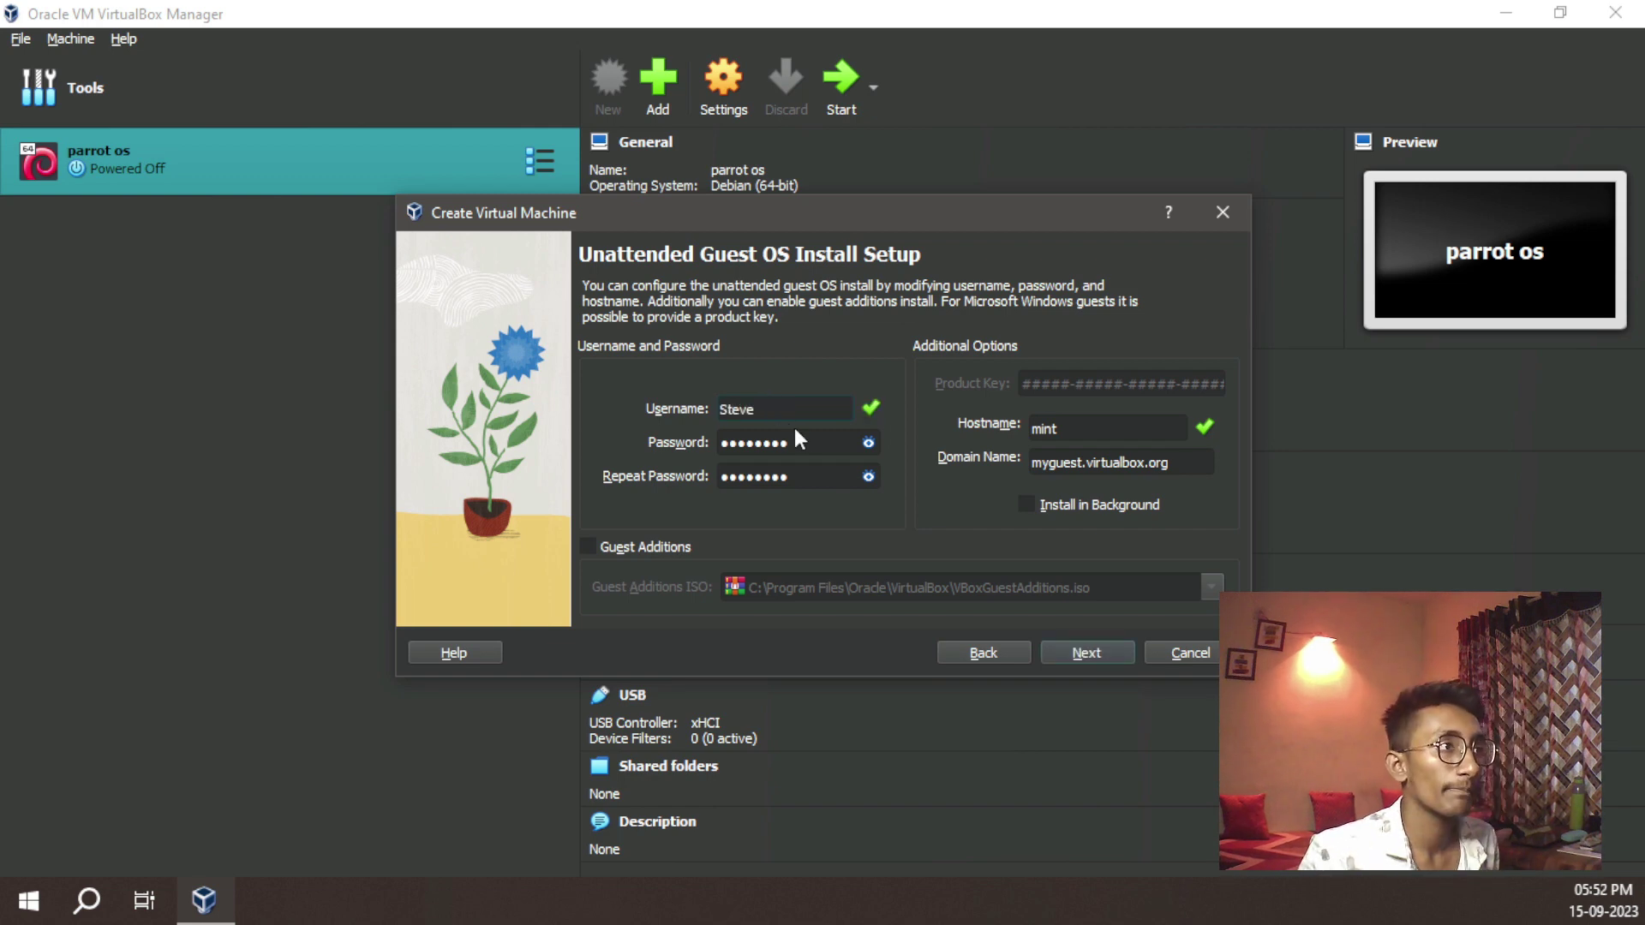
# Enter the guest account password, repeat it, and accept the unattended install setup
pyautogui.hotkey('ctrl', 'a')
pyautogui.press('BackSpace')
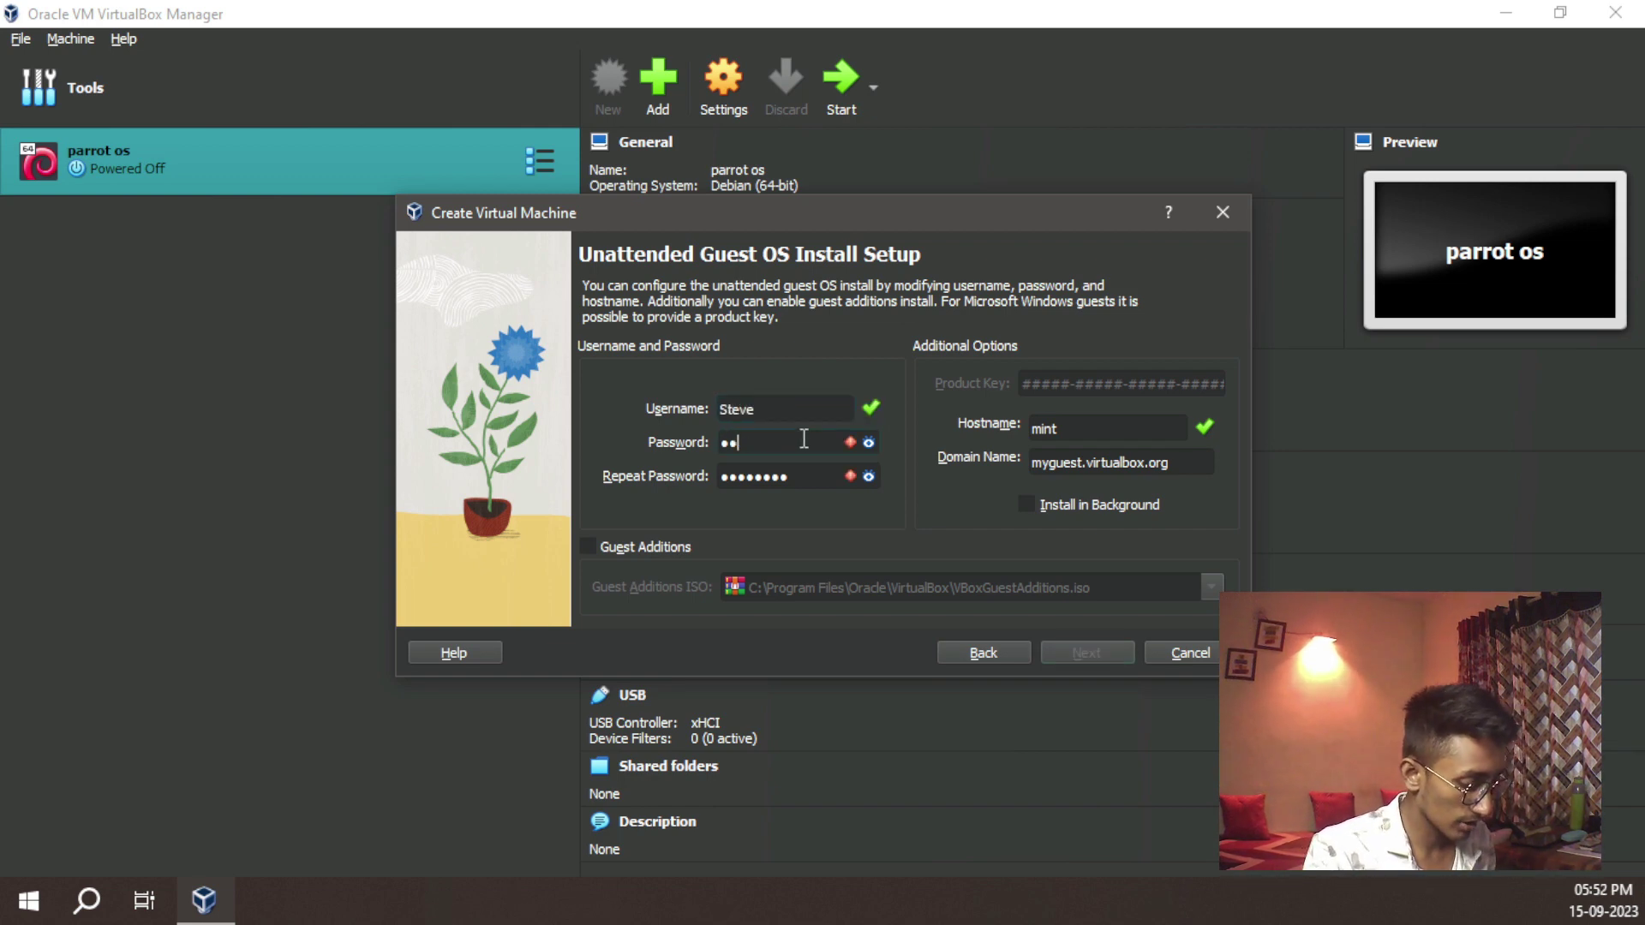
pyautogui.write('*')
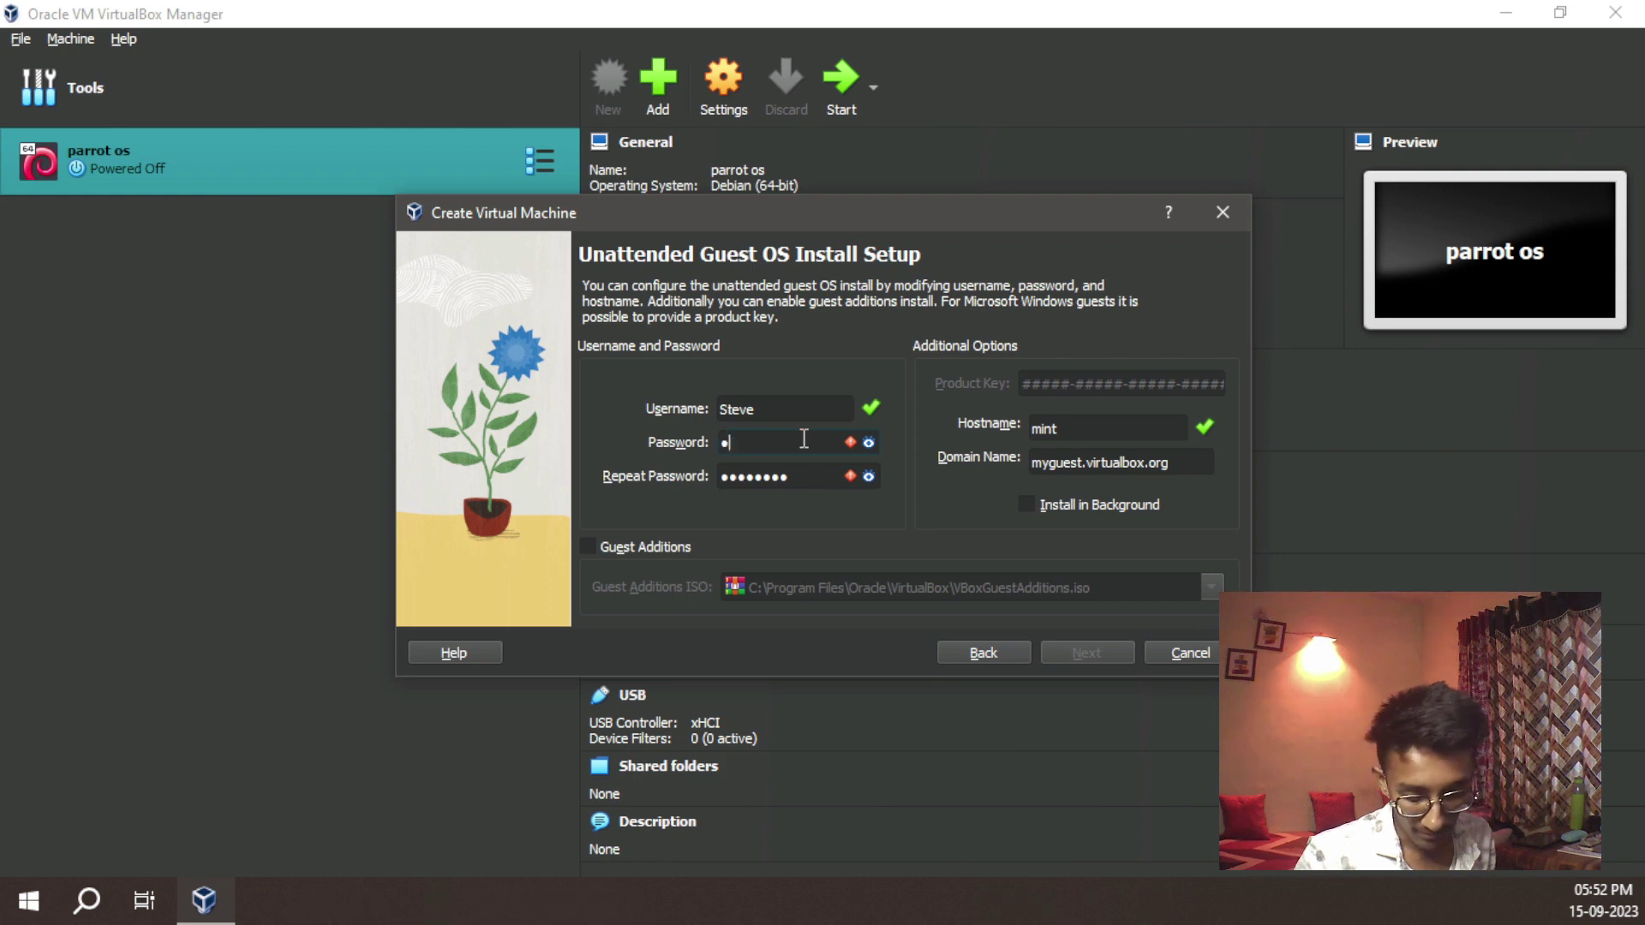
pyautogui.write('********')
pyautogui.press('Tab')
pyautogui.write('*********')
pyautogui.click(1087, 654)
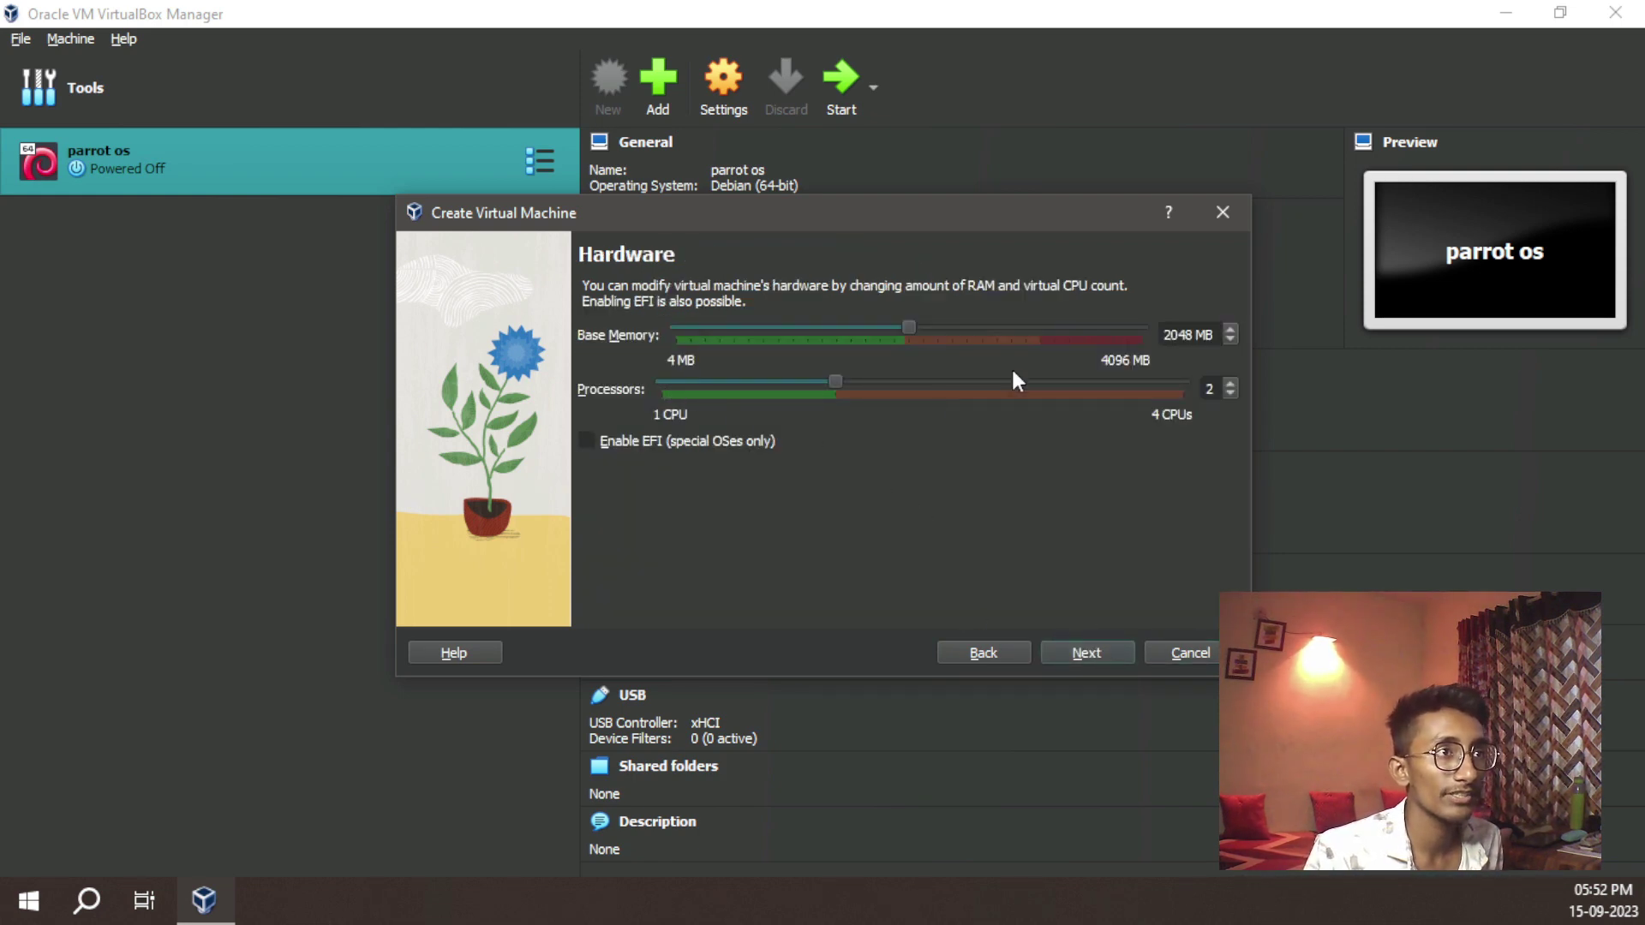
# Finish creating the virtual machine with 2048 MB of base memory, 2 processors and a 25.52 GB virtual hard disk
pyautogui.click(1057, 657)
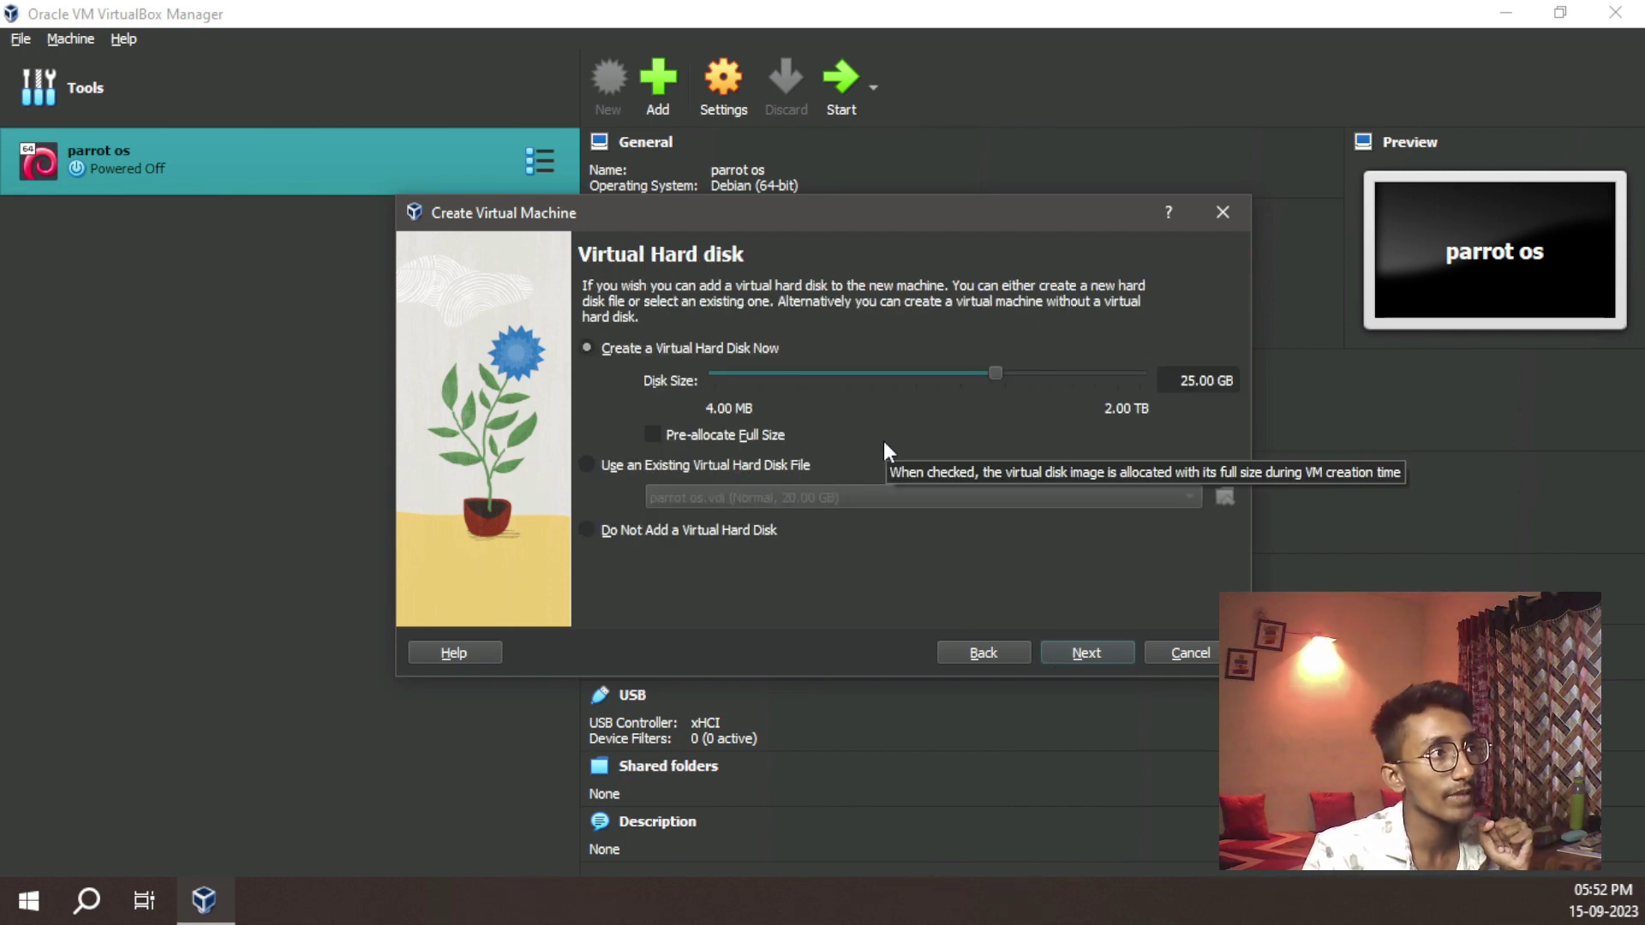
pyautogui.moveTo(994, 372); pyautogui.dragTo(1002, 388)
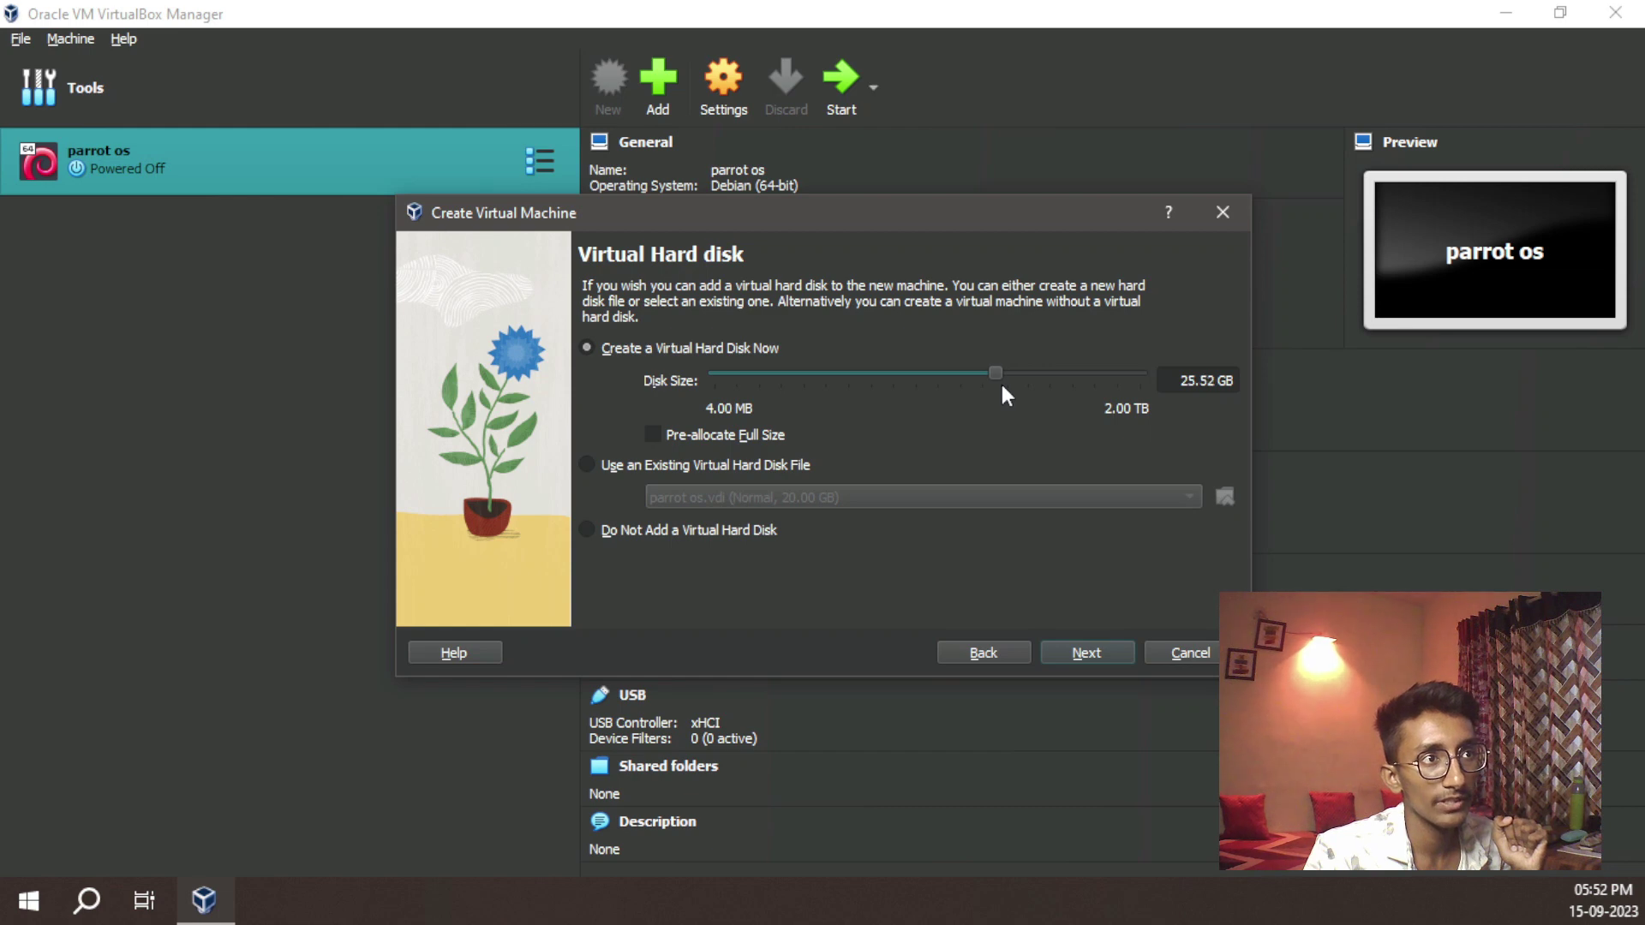
pyautogui.click(1076, 651)
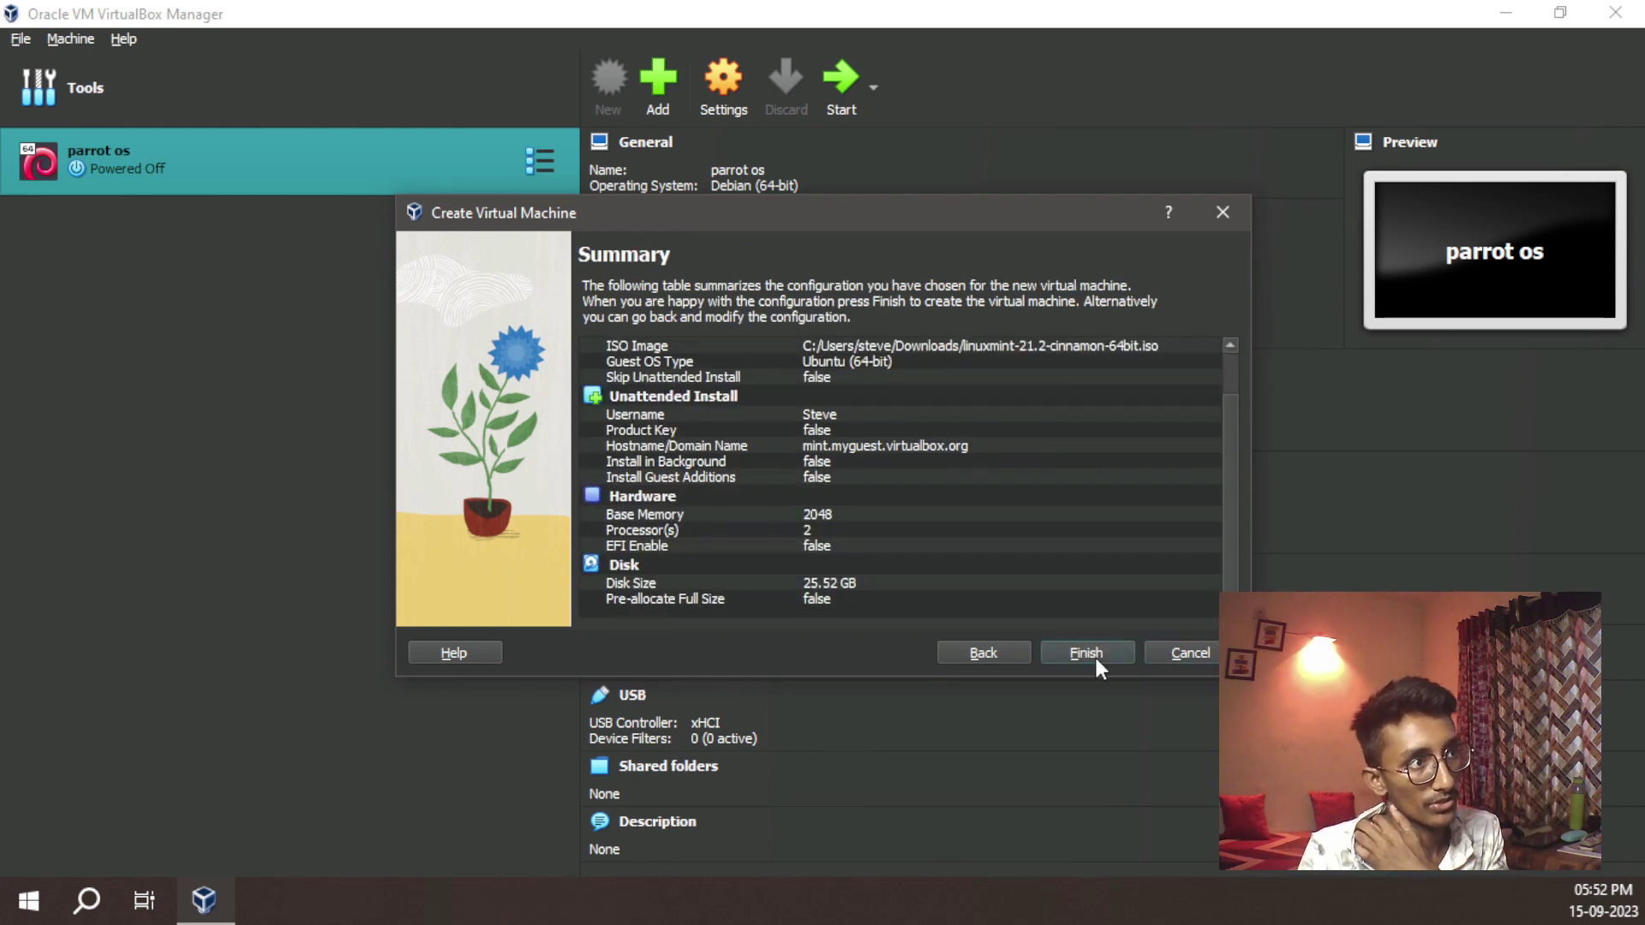
pyautogui.click(1096, 658)
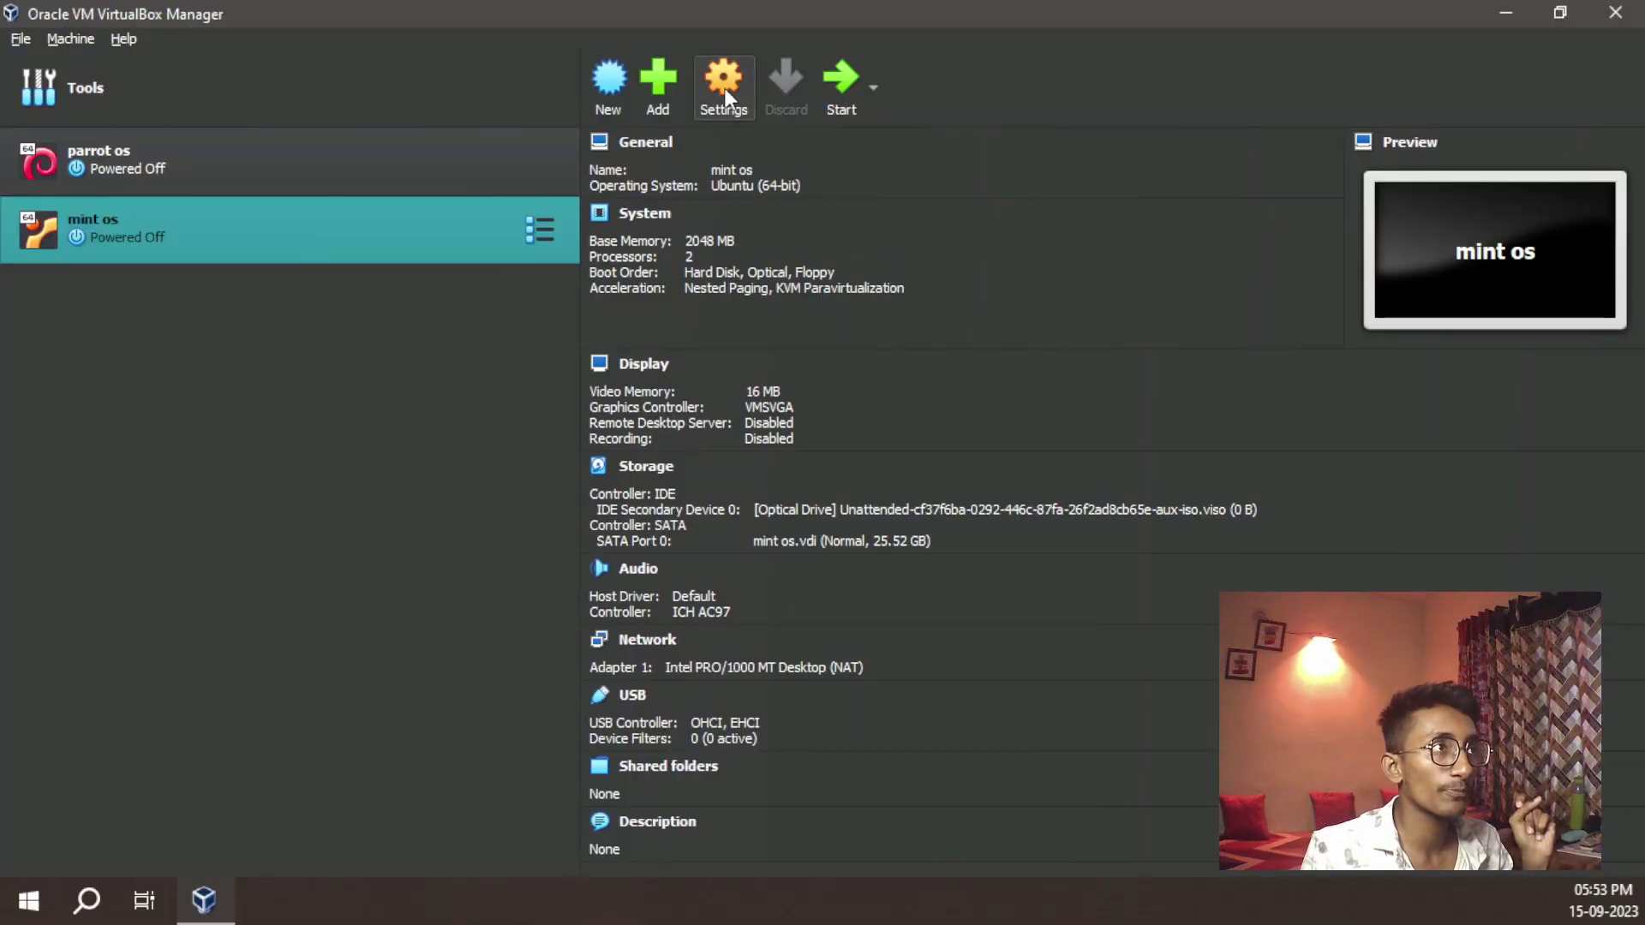
# Set the mint os machine's USB controller to USB 3.0 (xHCI) and save the settings
pyautogui.click(724, 81)
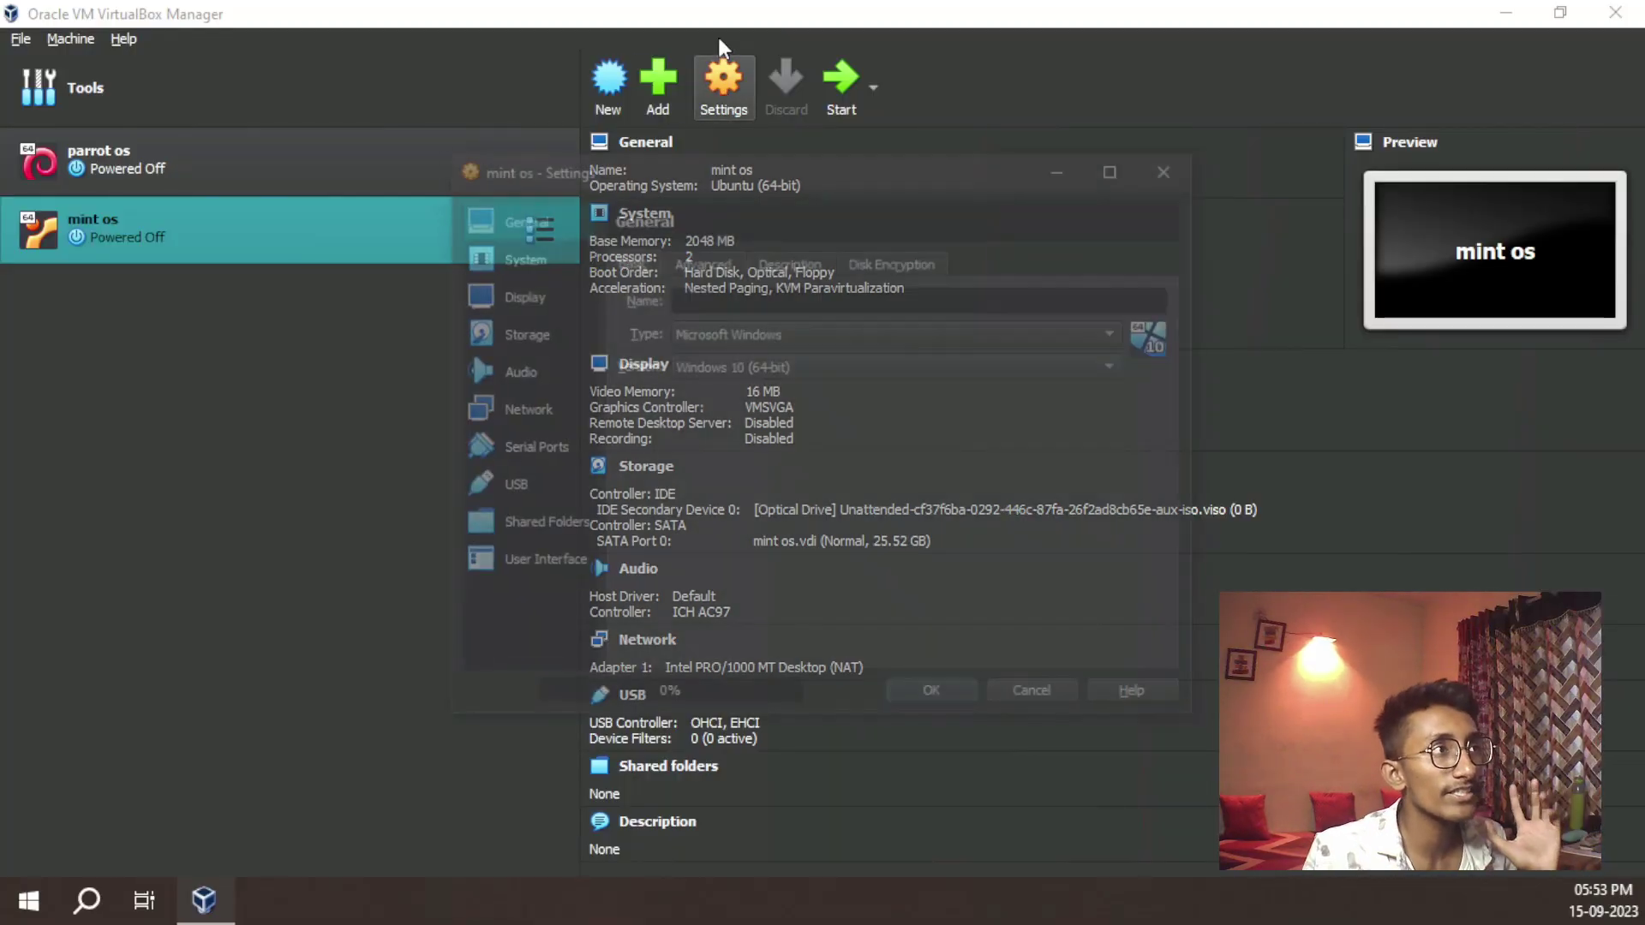
pyautogui.click(514, 489)
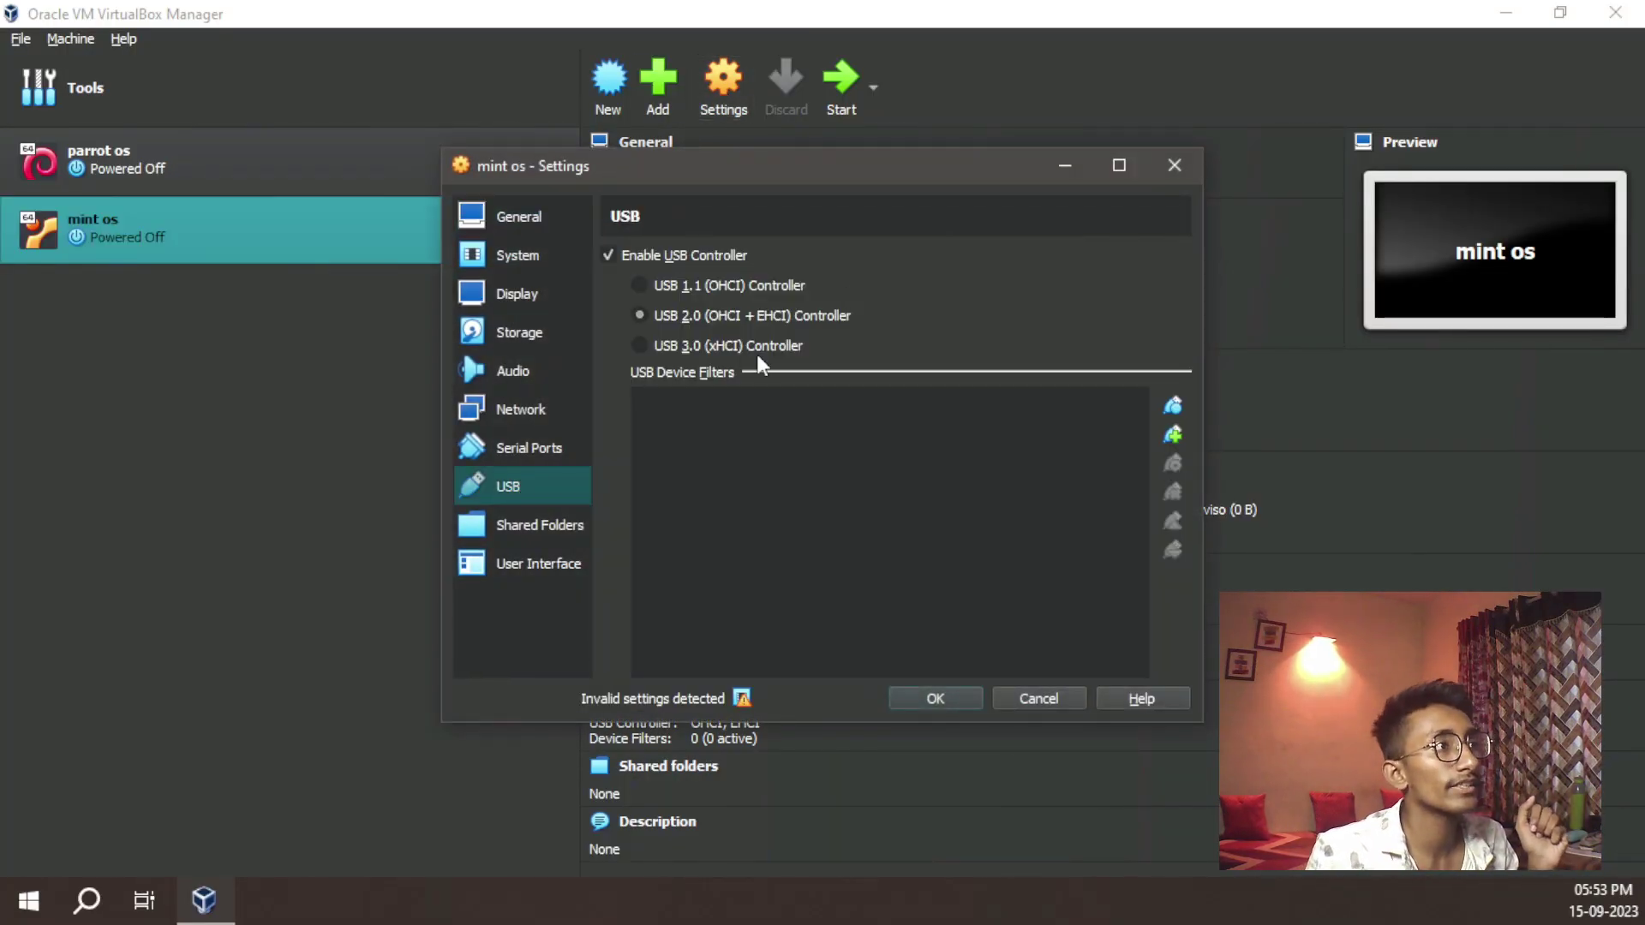
pyautogui.click(730, 347)
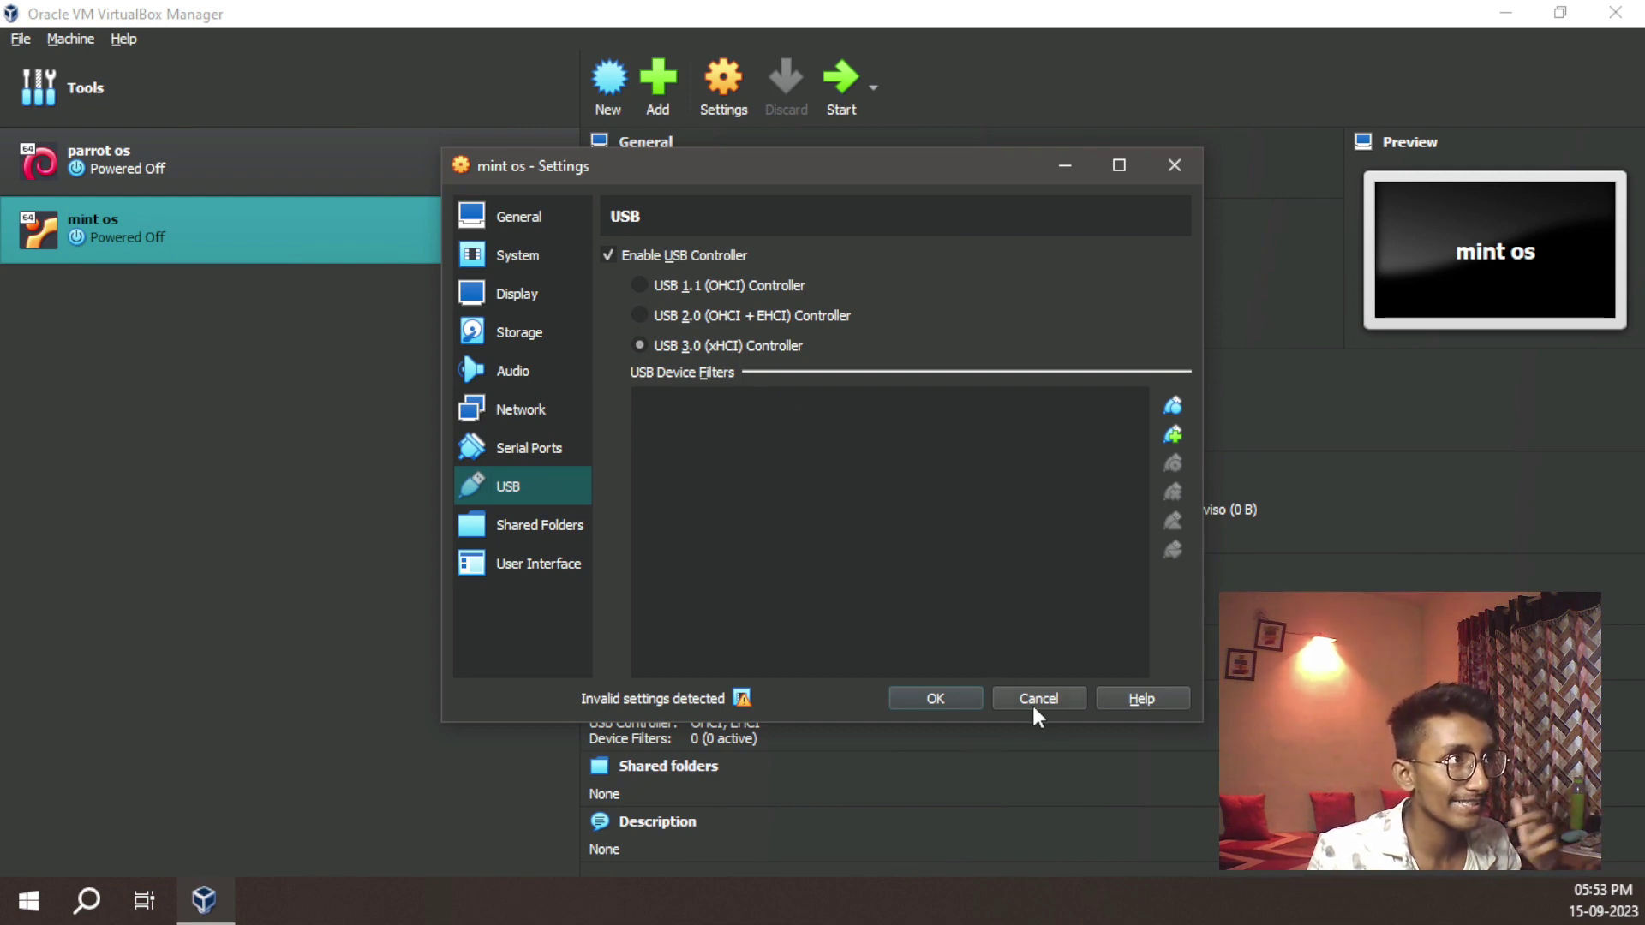
pyautogui.click(966, 696)
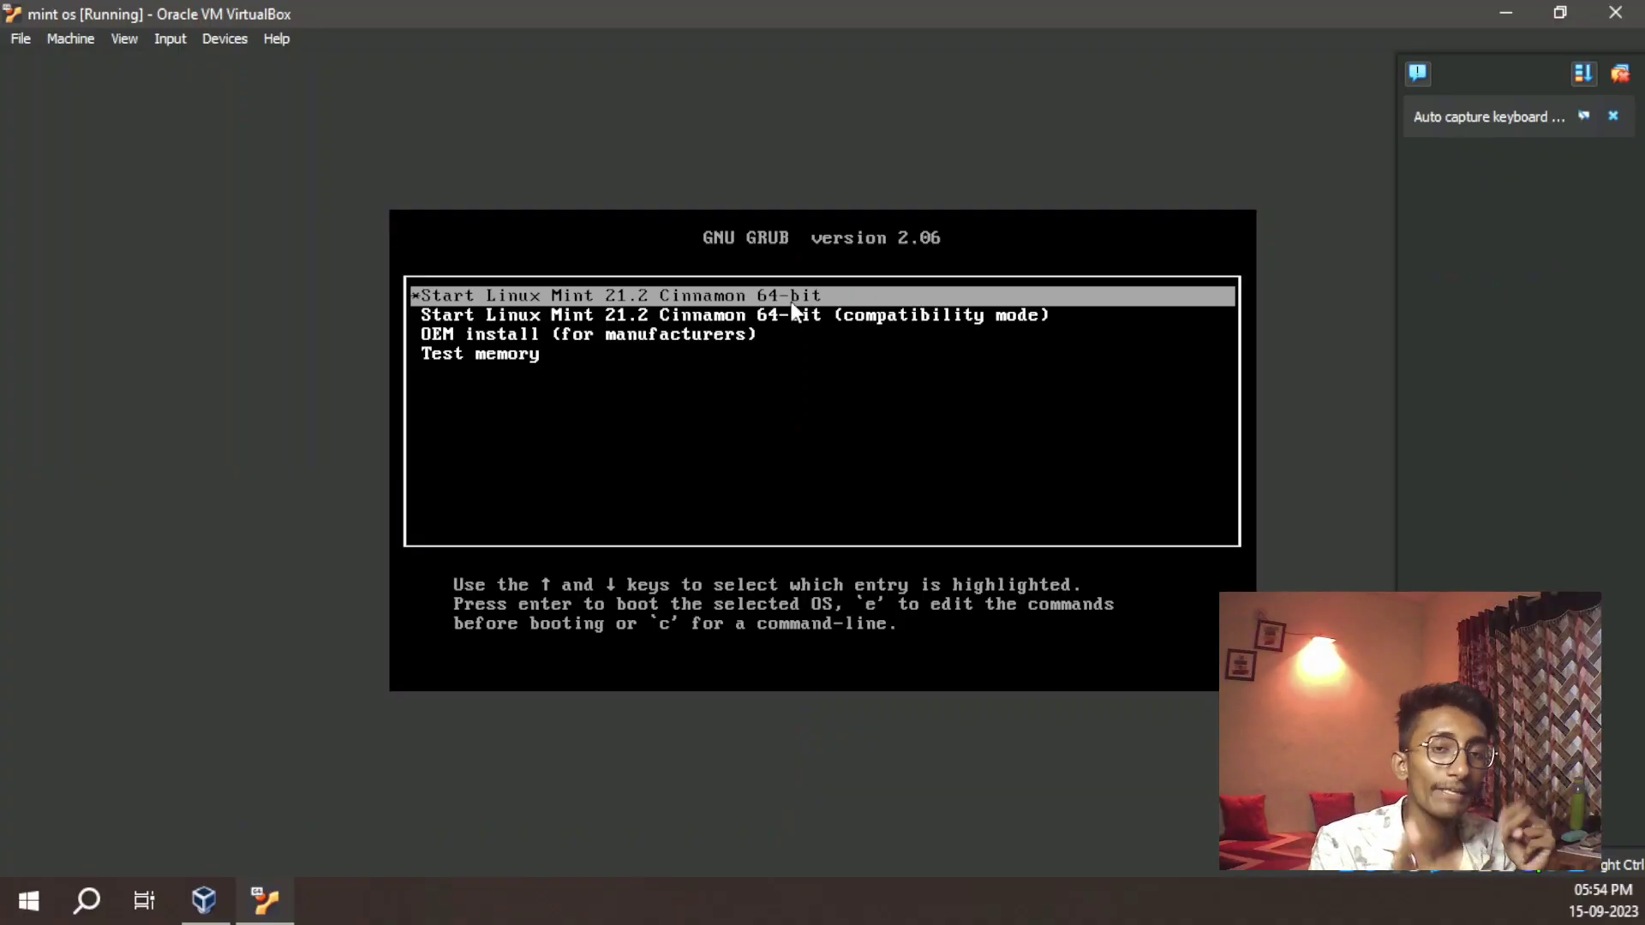
# Boot the virtual machine into Linux Mint 21.2 Cinnamon 64-bit and launch the Linux Mint installer from its desktop
pyautogui.press('Return')
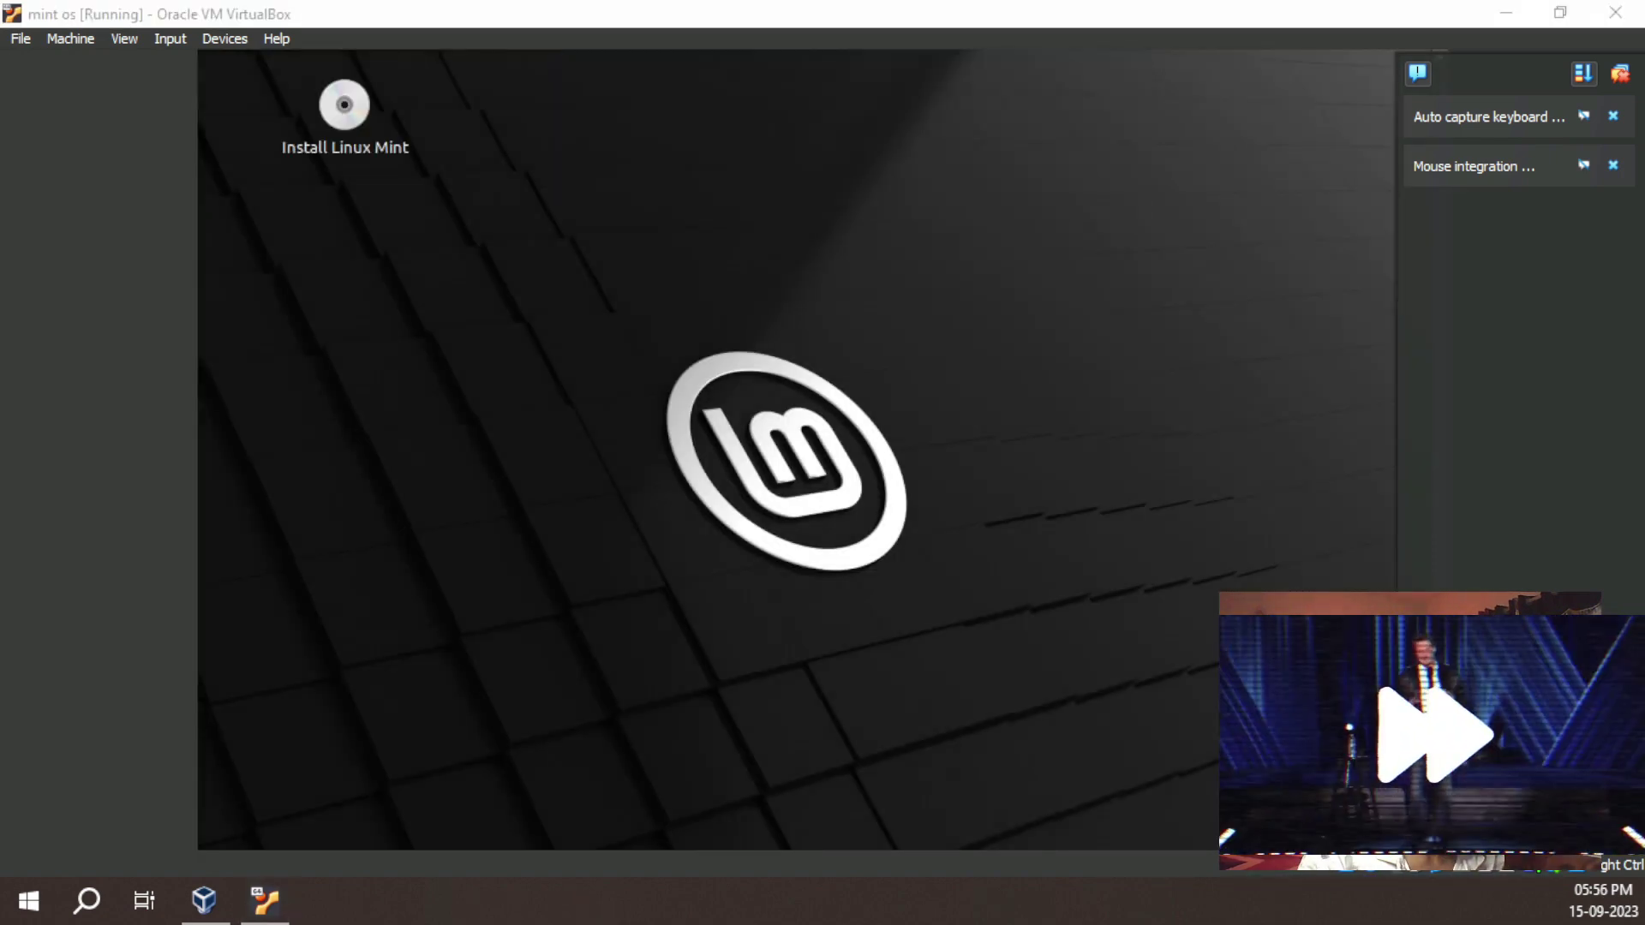
pyautogui.moveTo(444, 90); pyautogui.dragTo(86, 201)
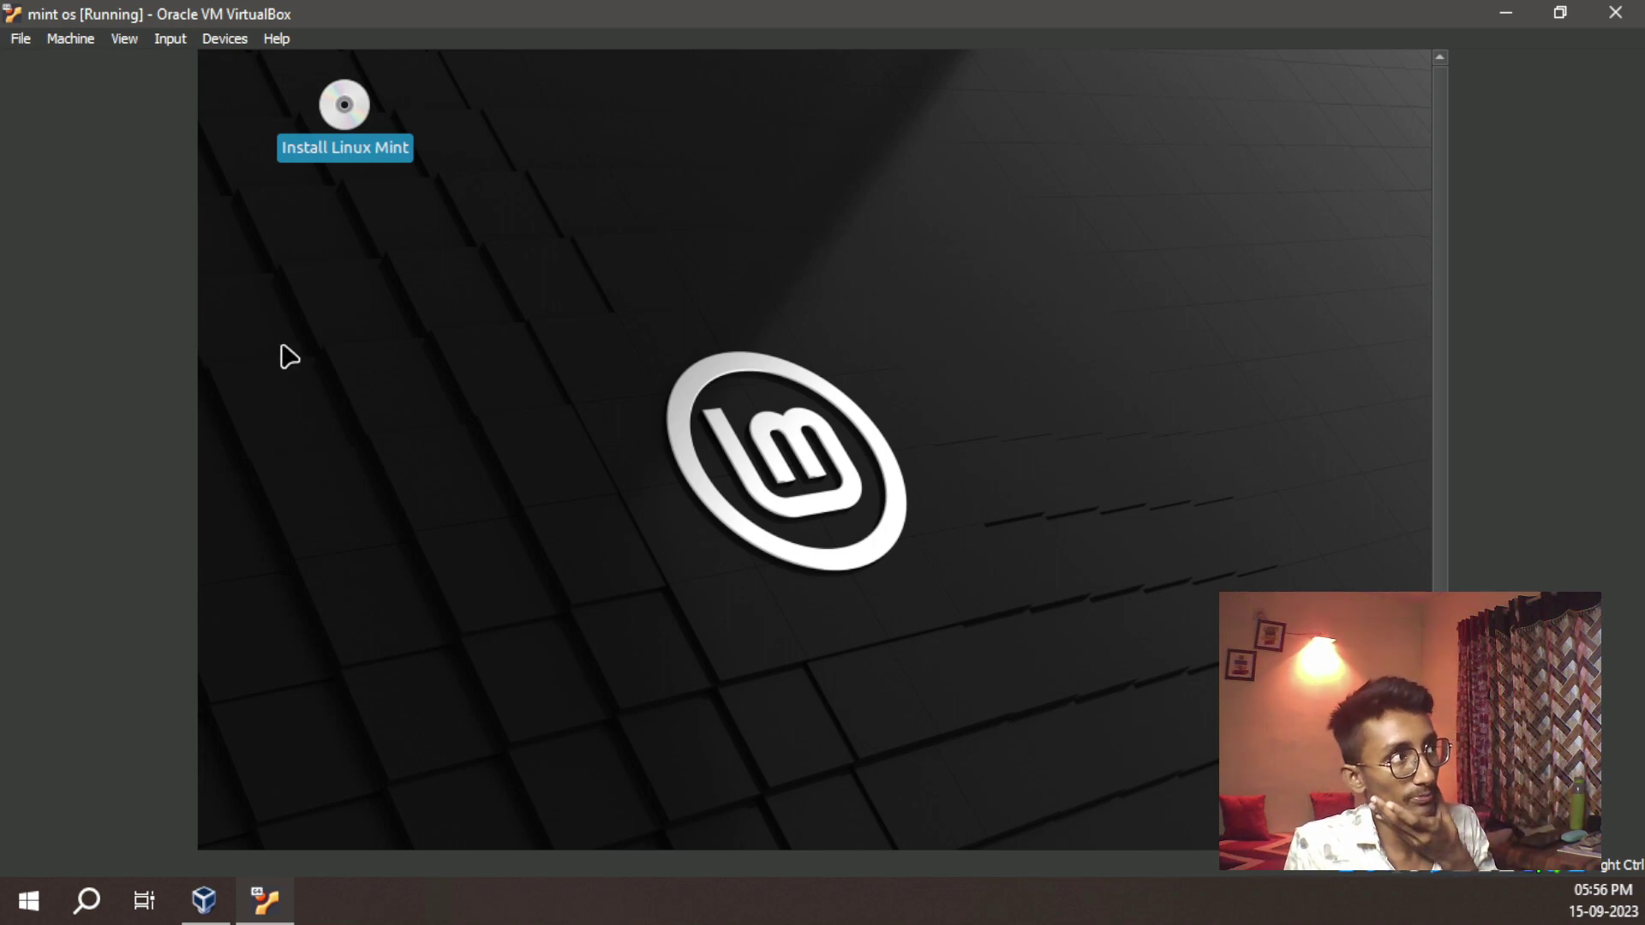
pyautogui.doubleClick(365, 147)
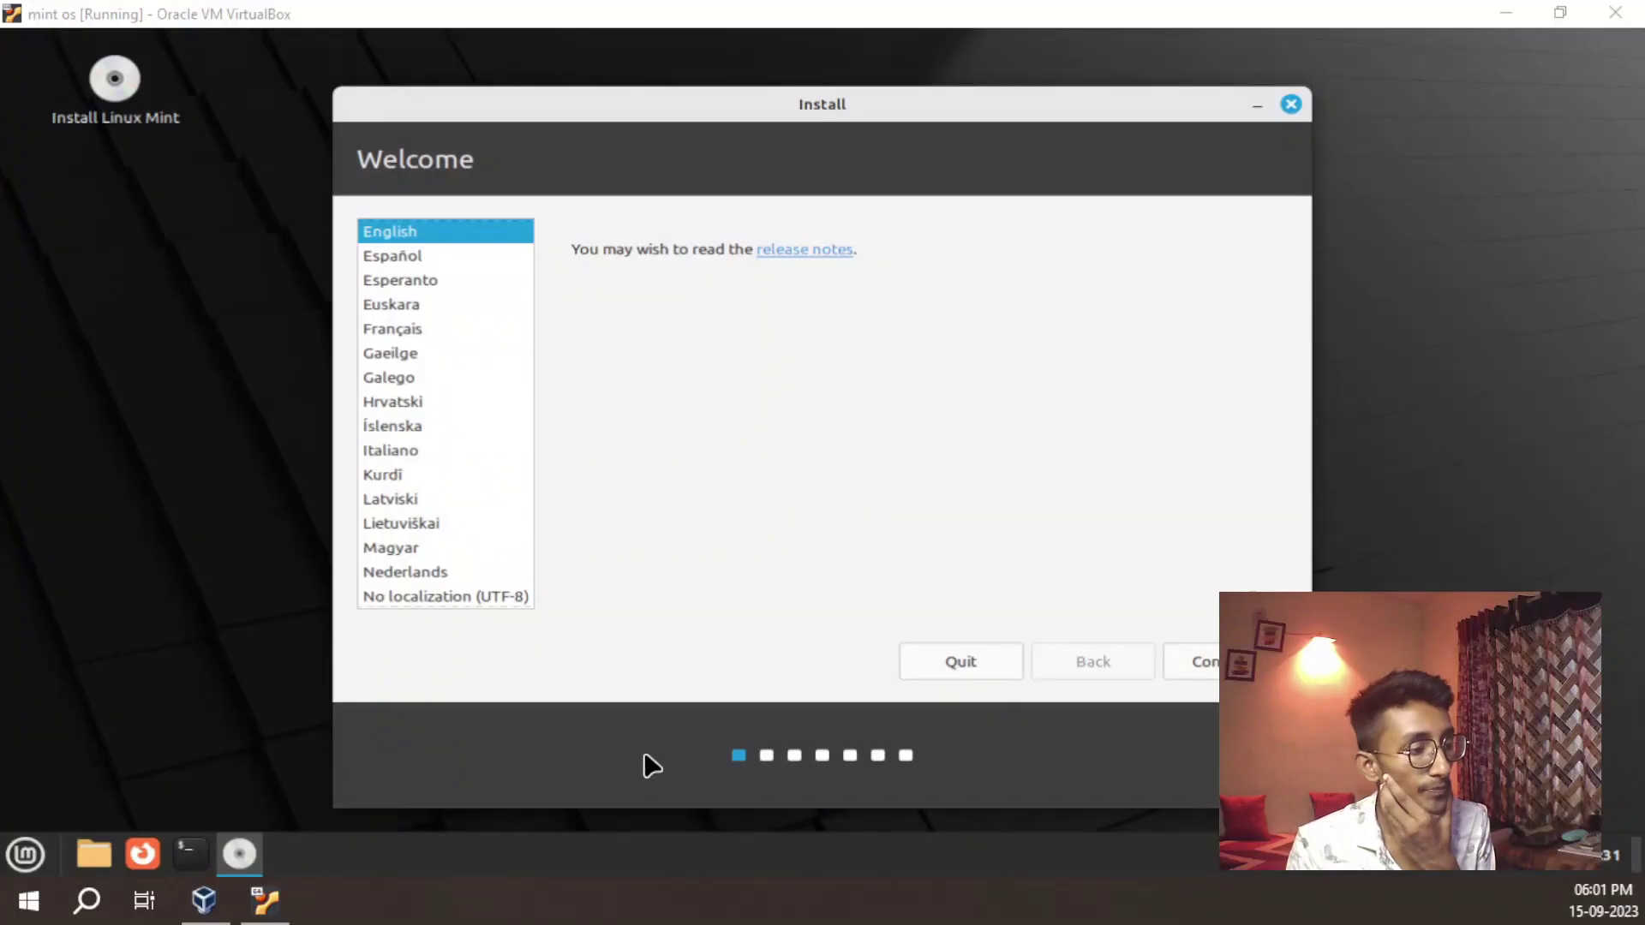
# Set the installer to English with the English (US) keyboard layout and continue with multimedia codecs enabled
pyautogui.click(411, 238)
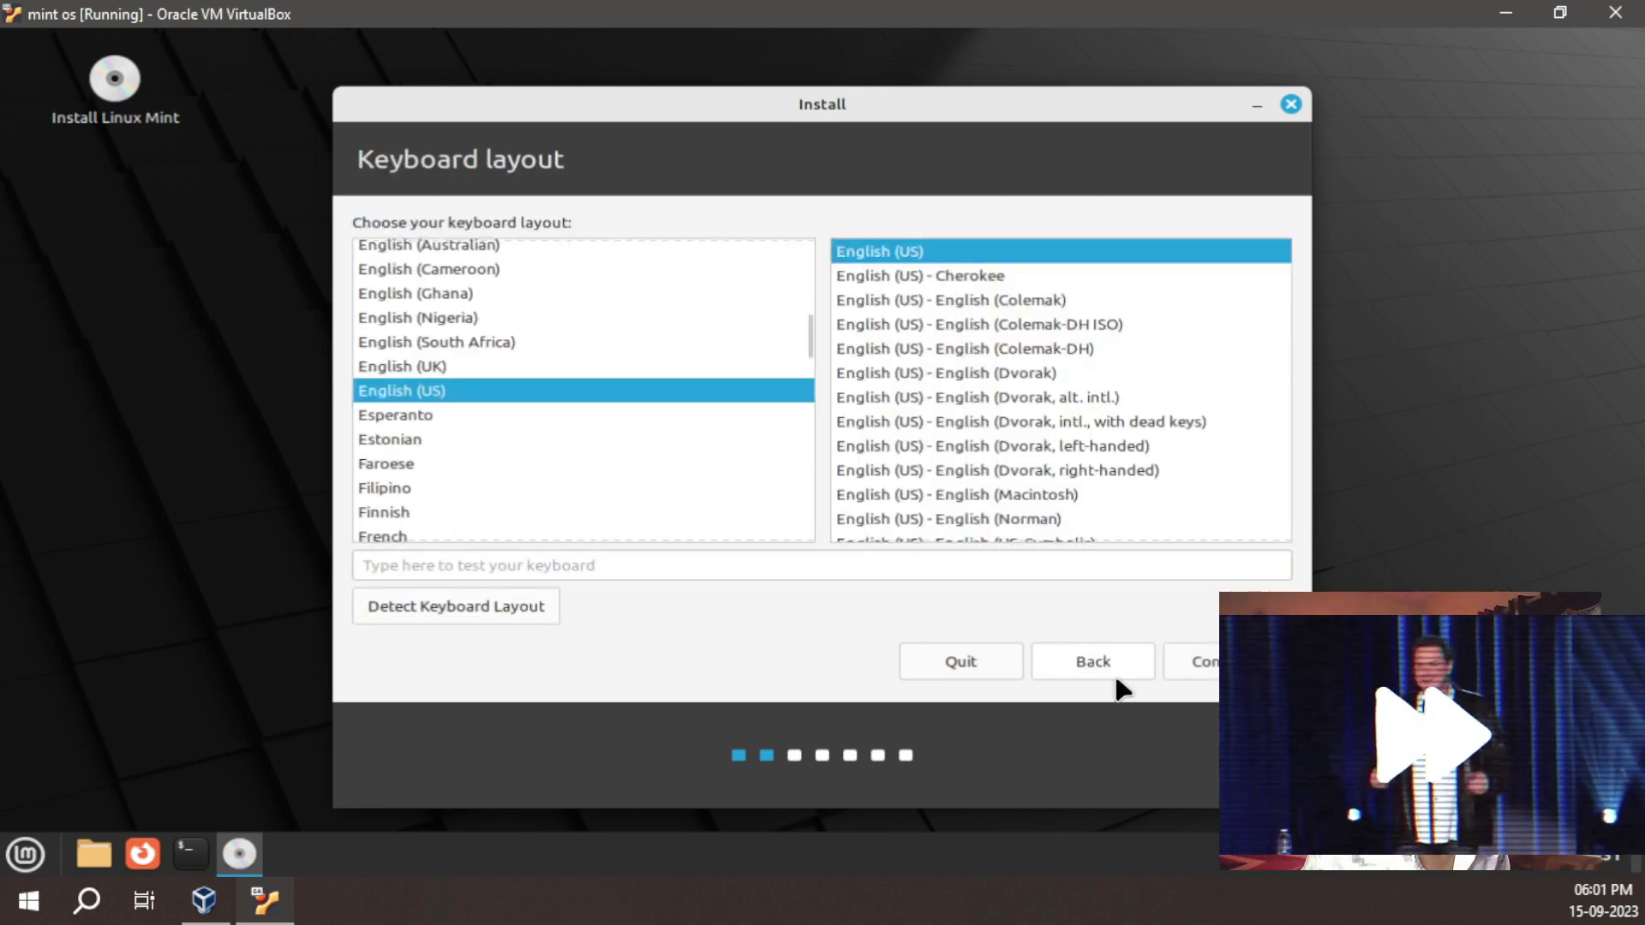
pyautogui.click(1145, 658)
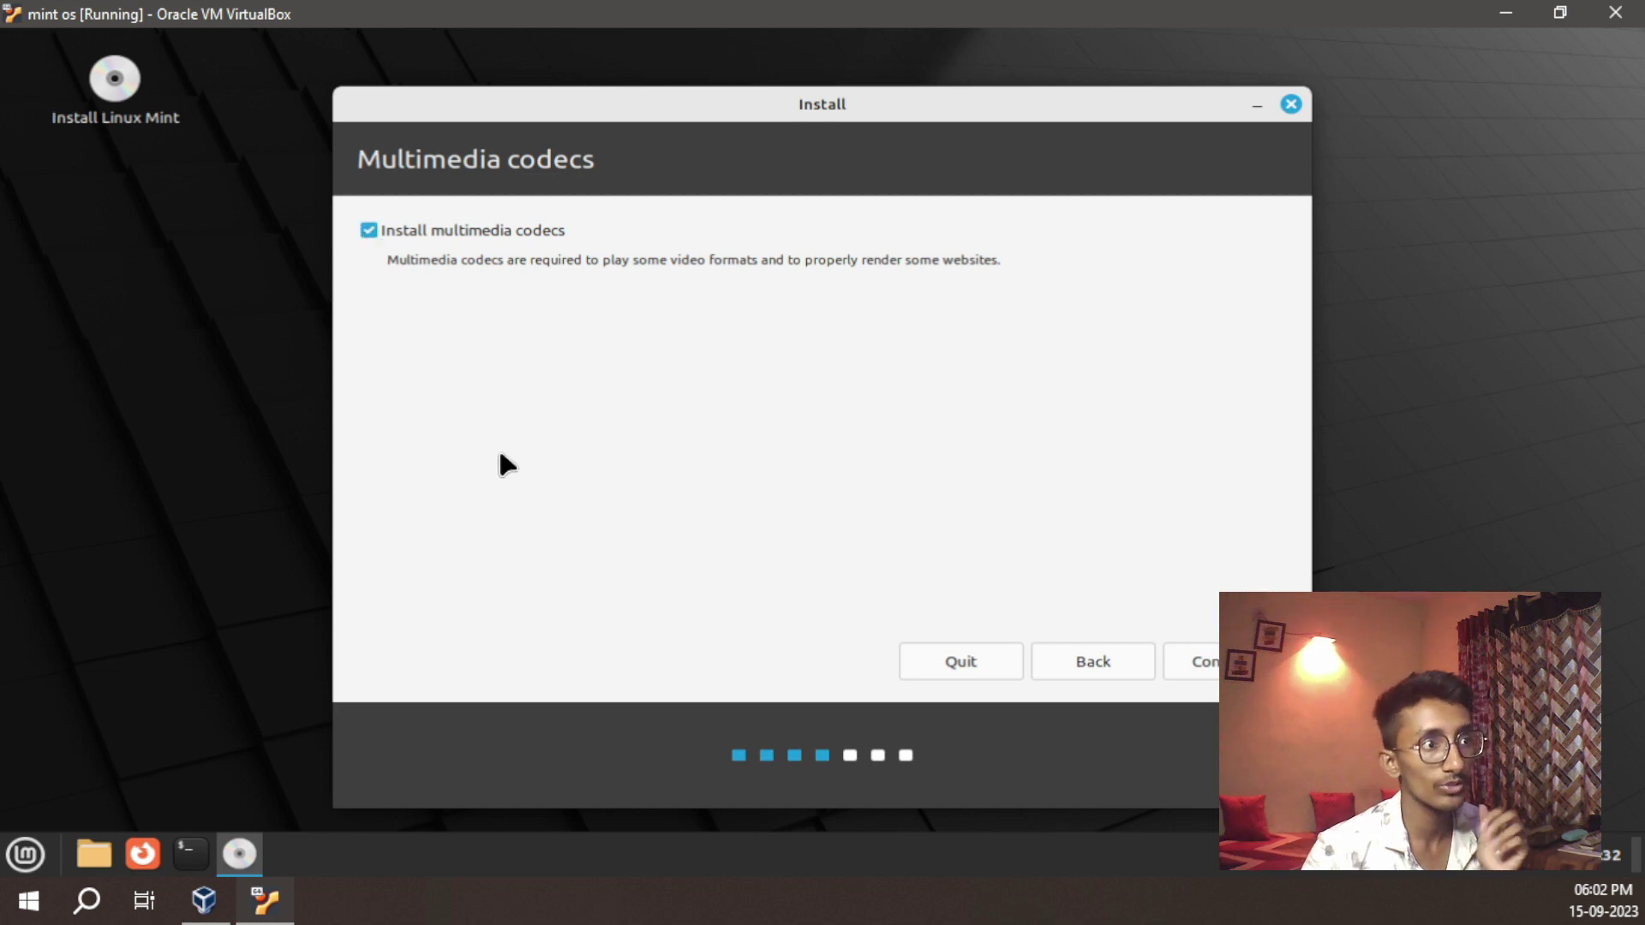
pyautogui.press('Return')
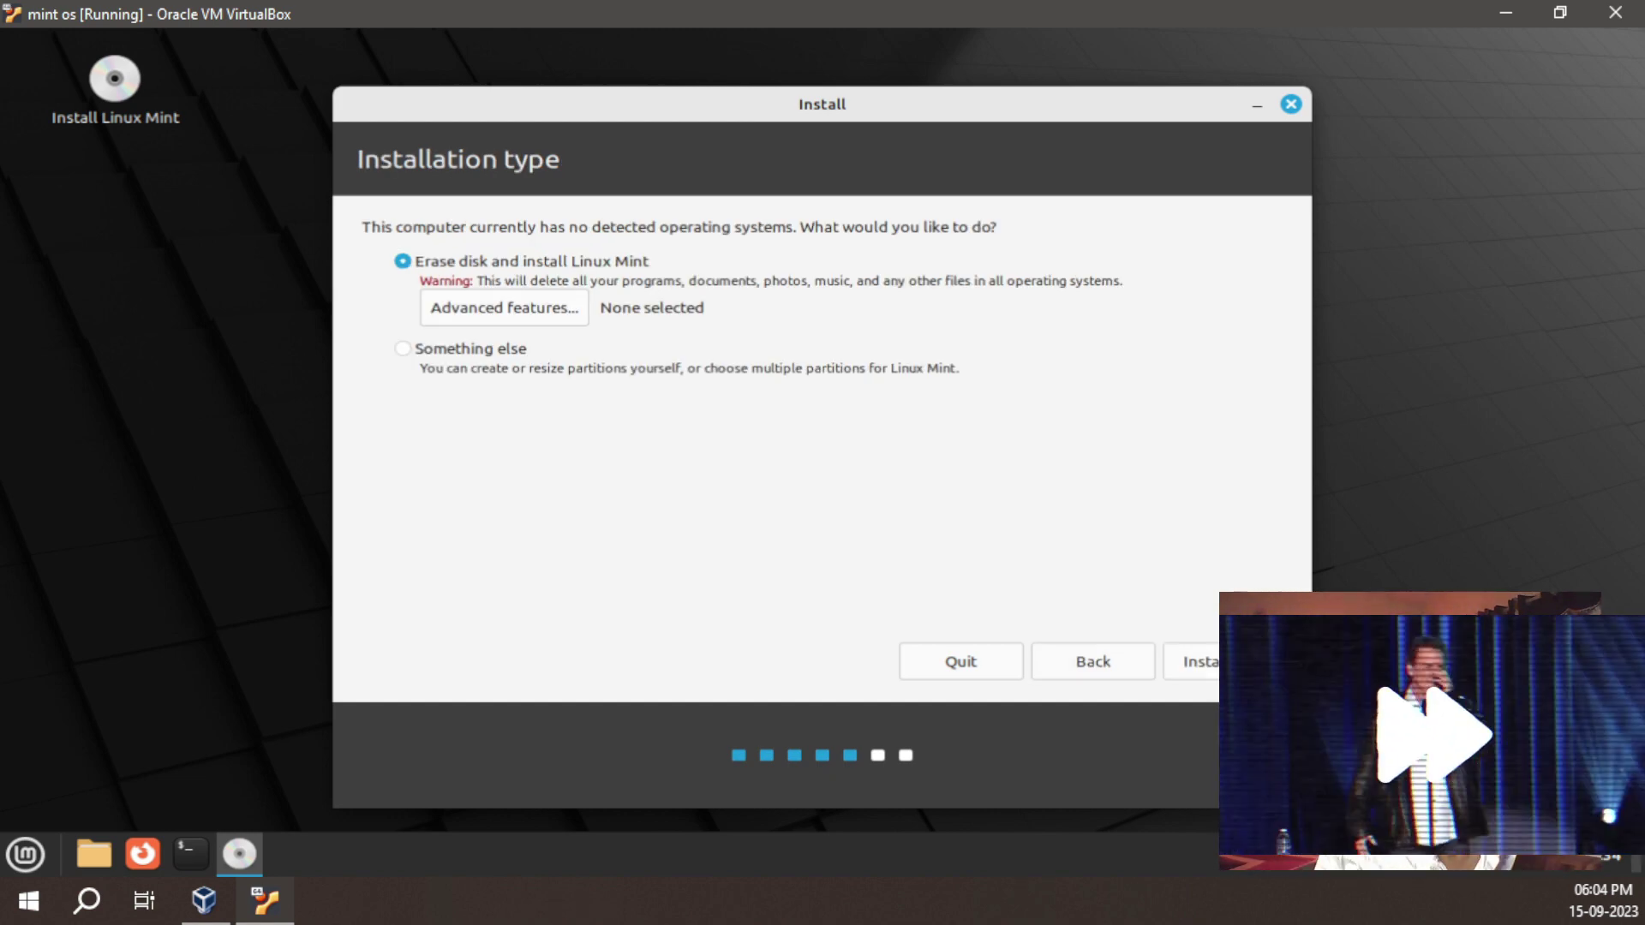
# Start the installation with the disk erased, confirm the disk changes, and accept Kolkata as the location
pyautogui.press('Return')
pyautogui.click(1168, 586)
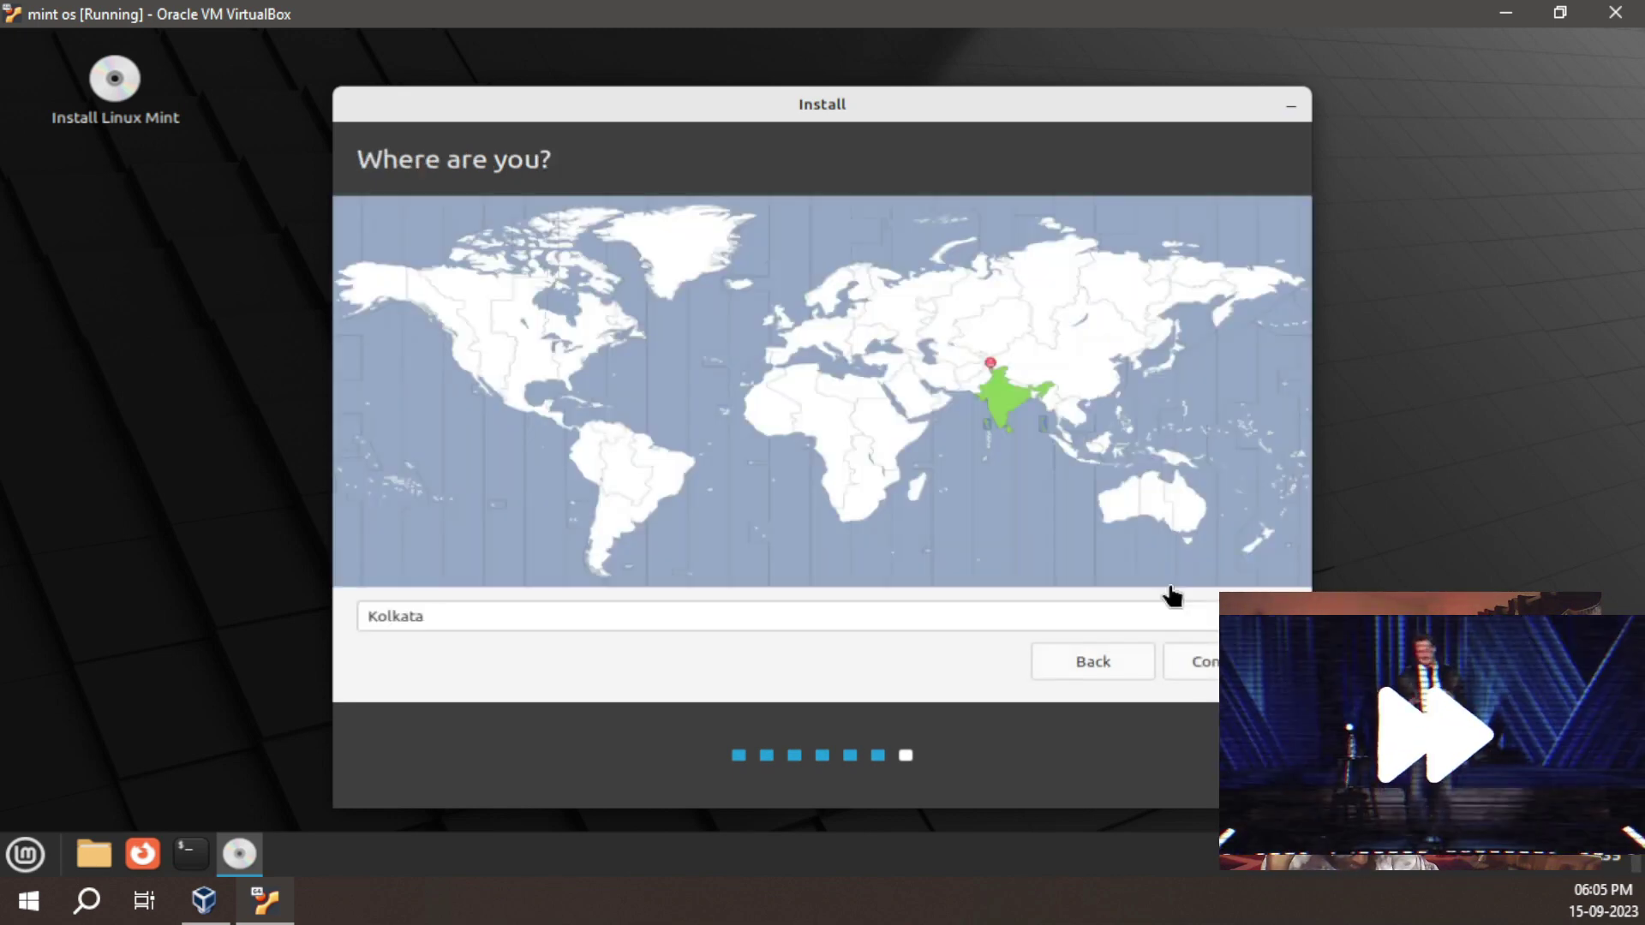
pyautogui.click(1178, 651)
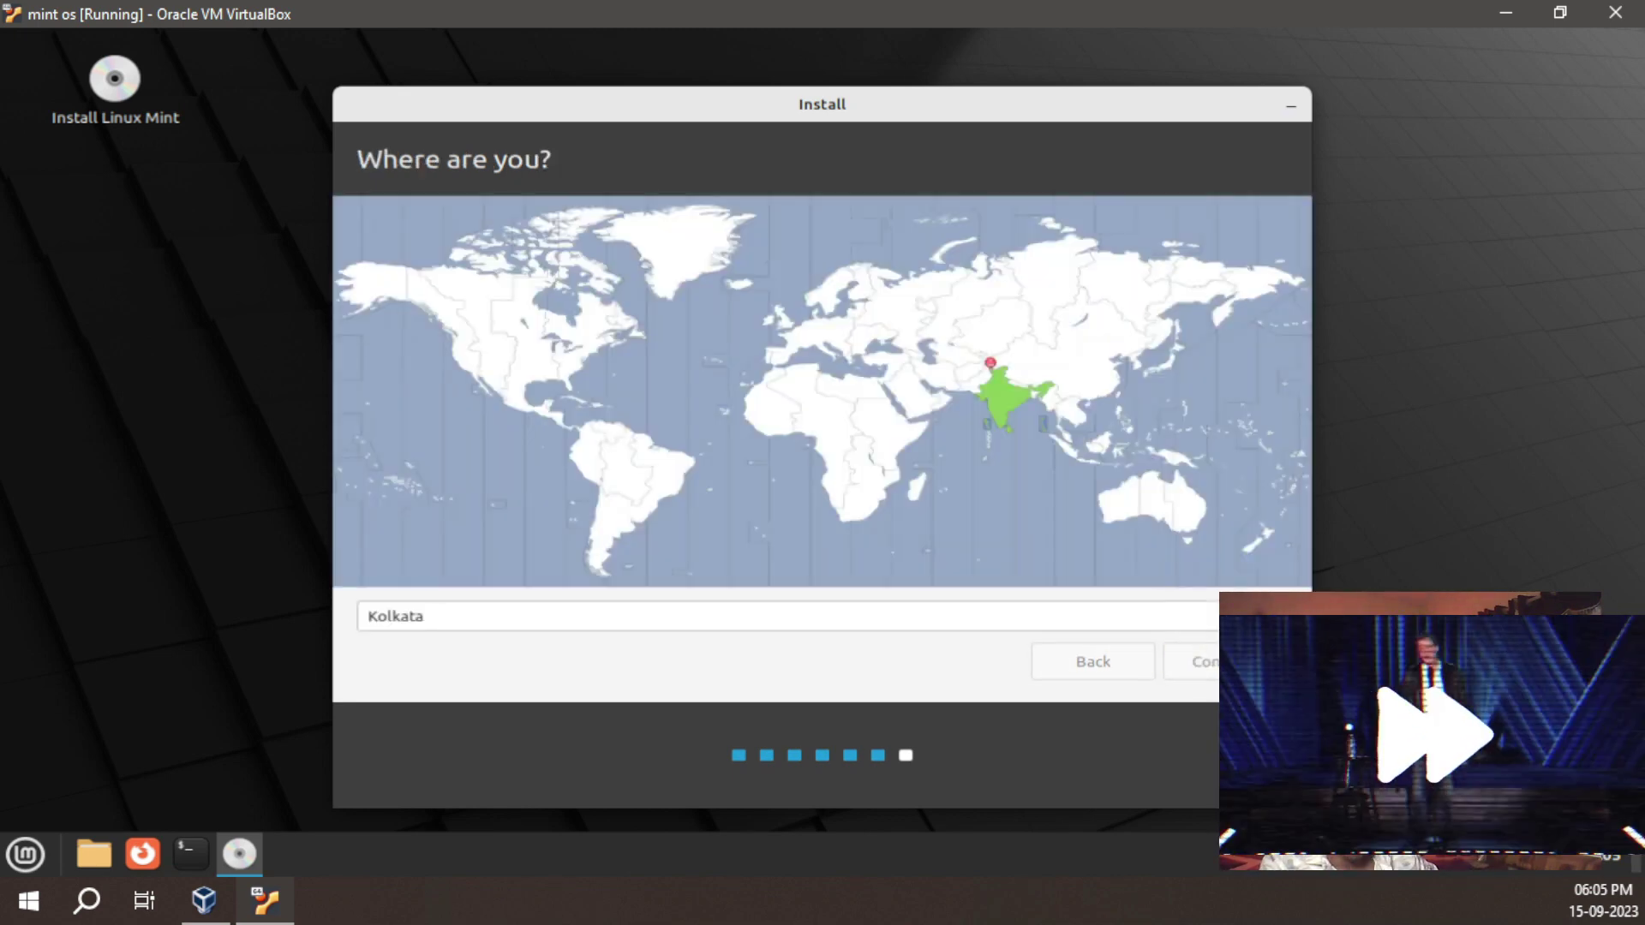
# Enter the user's name for the new Linux Mint account and move on to choosing its password
pyautogui.write('steve')
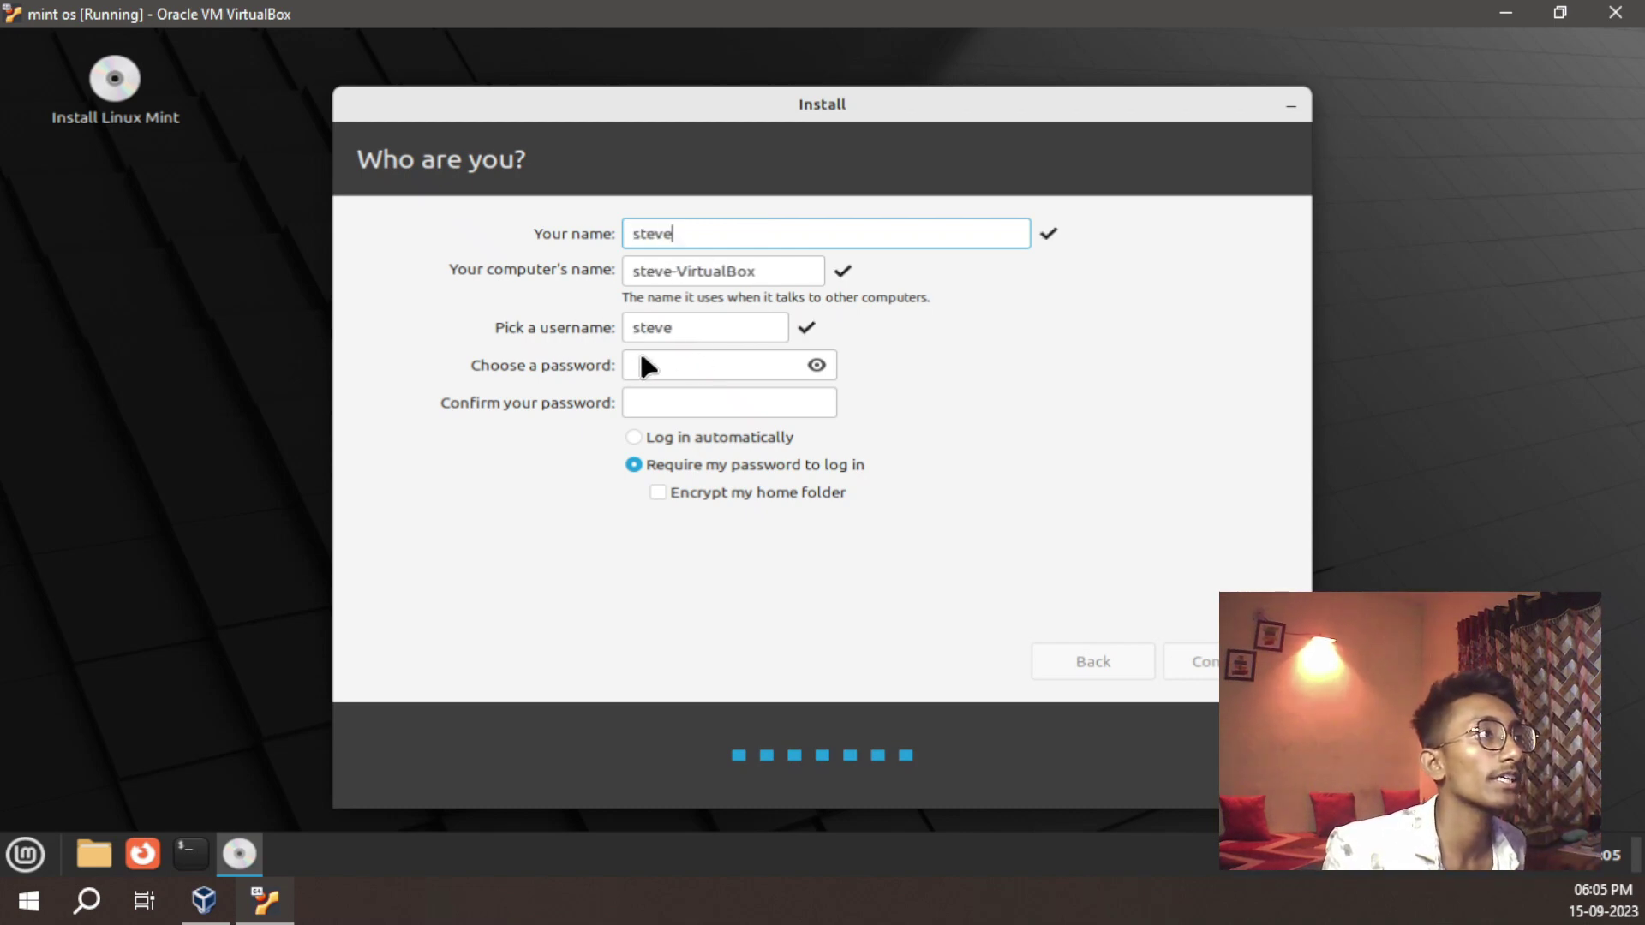
pyautogui.click(661, 360)
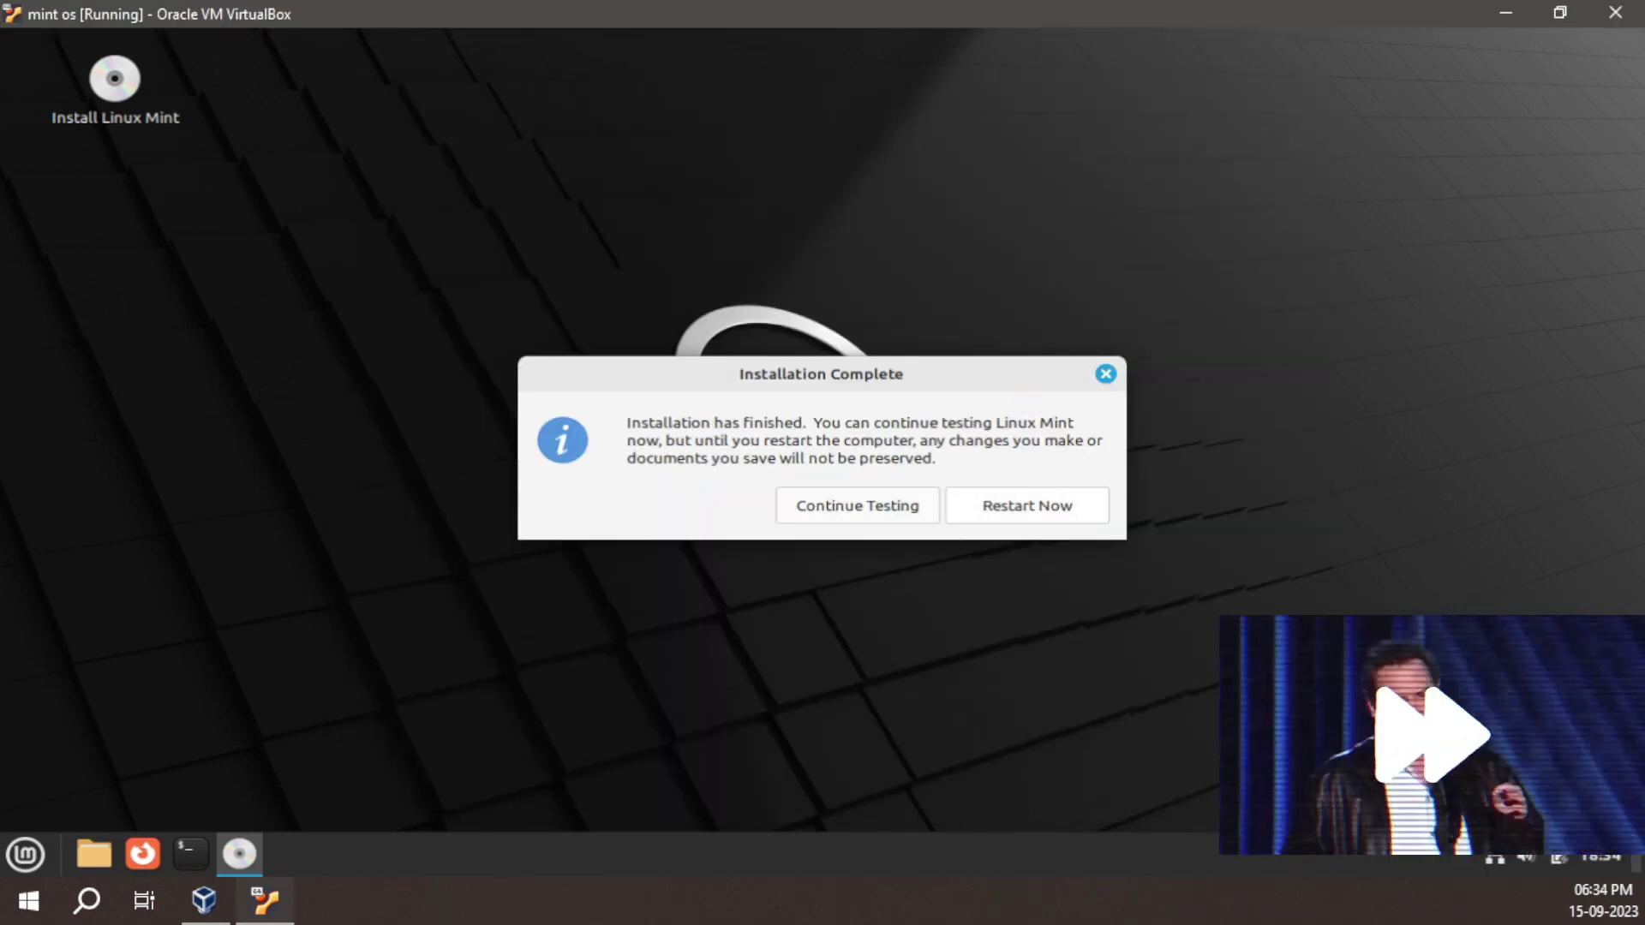
# Restart the virtual machine into the installed Linux Mint and log in with the account password
pyautogui.press('Return')
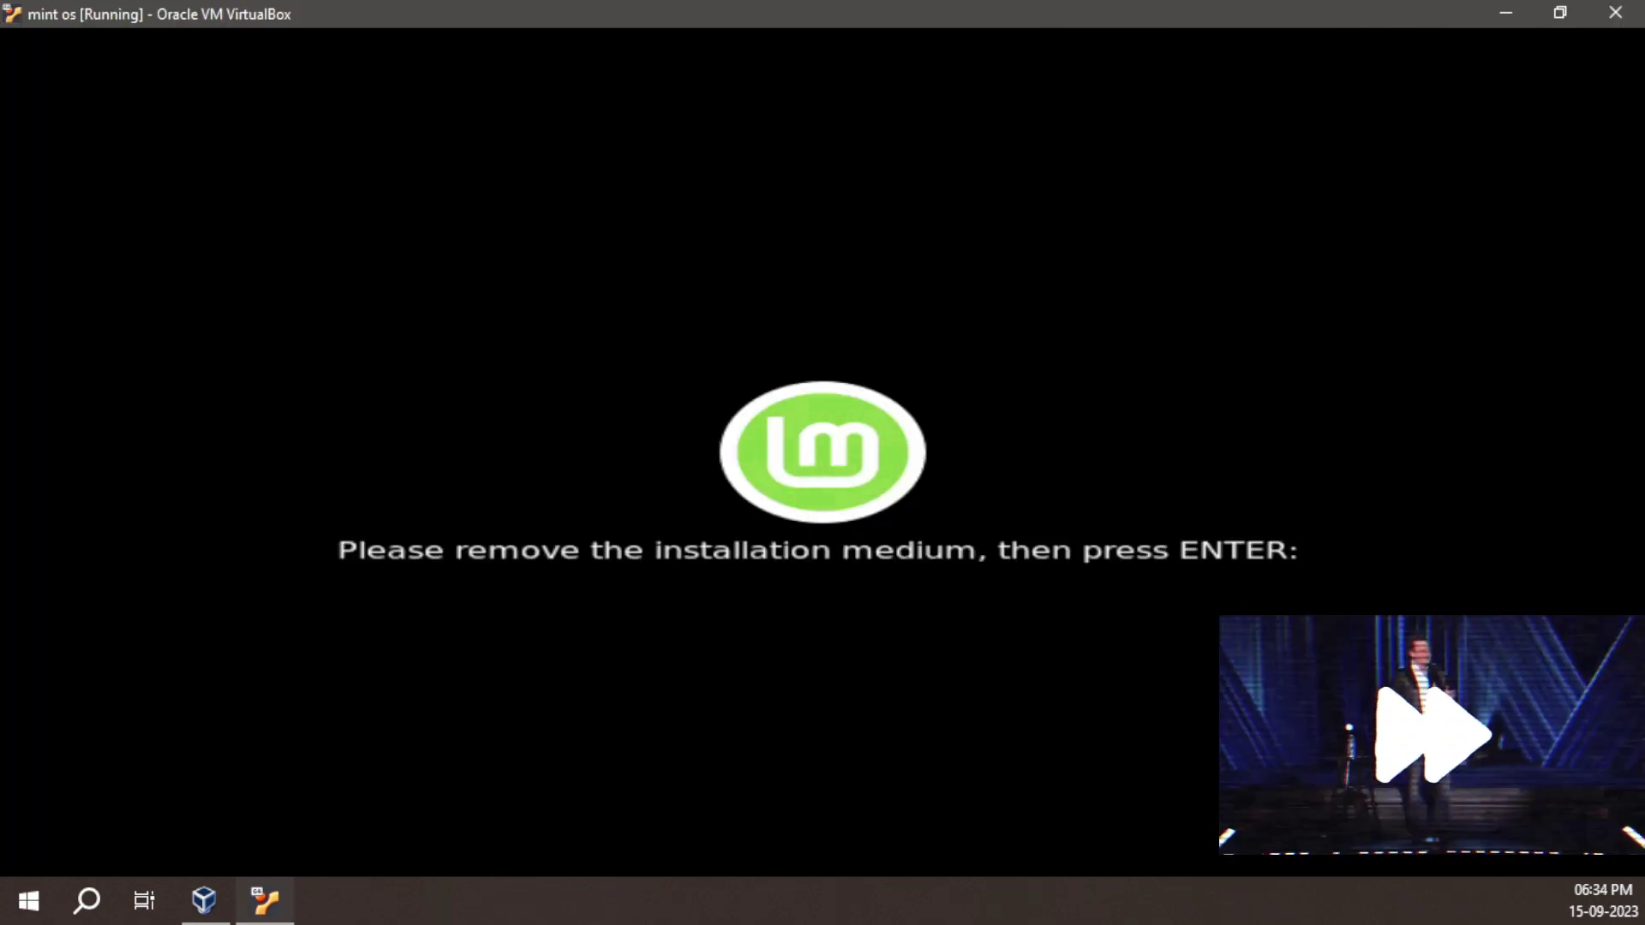
pyautogui.press('Return')
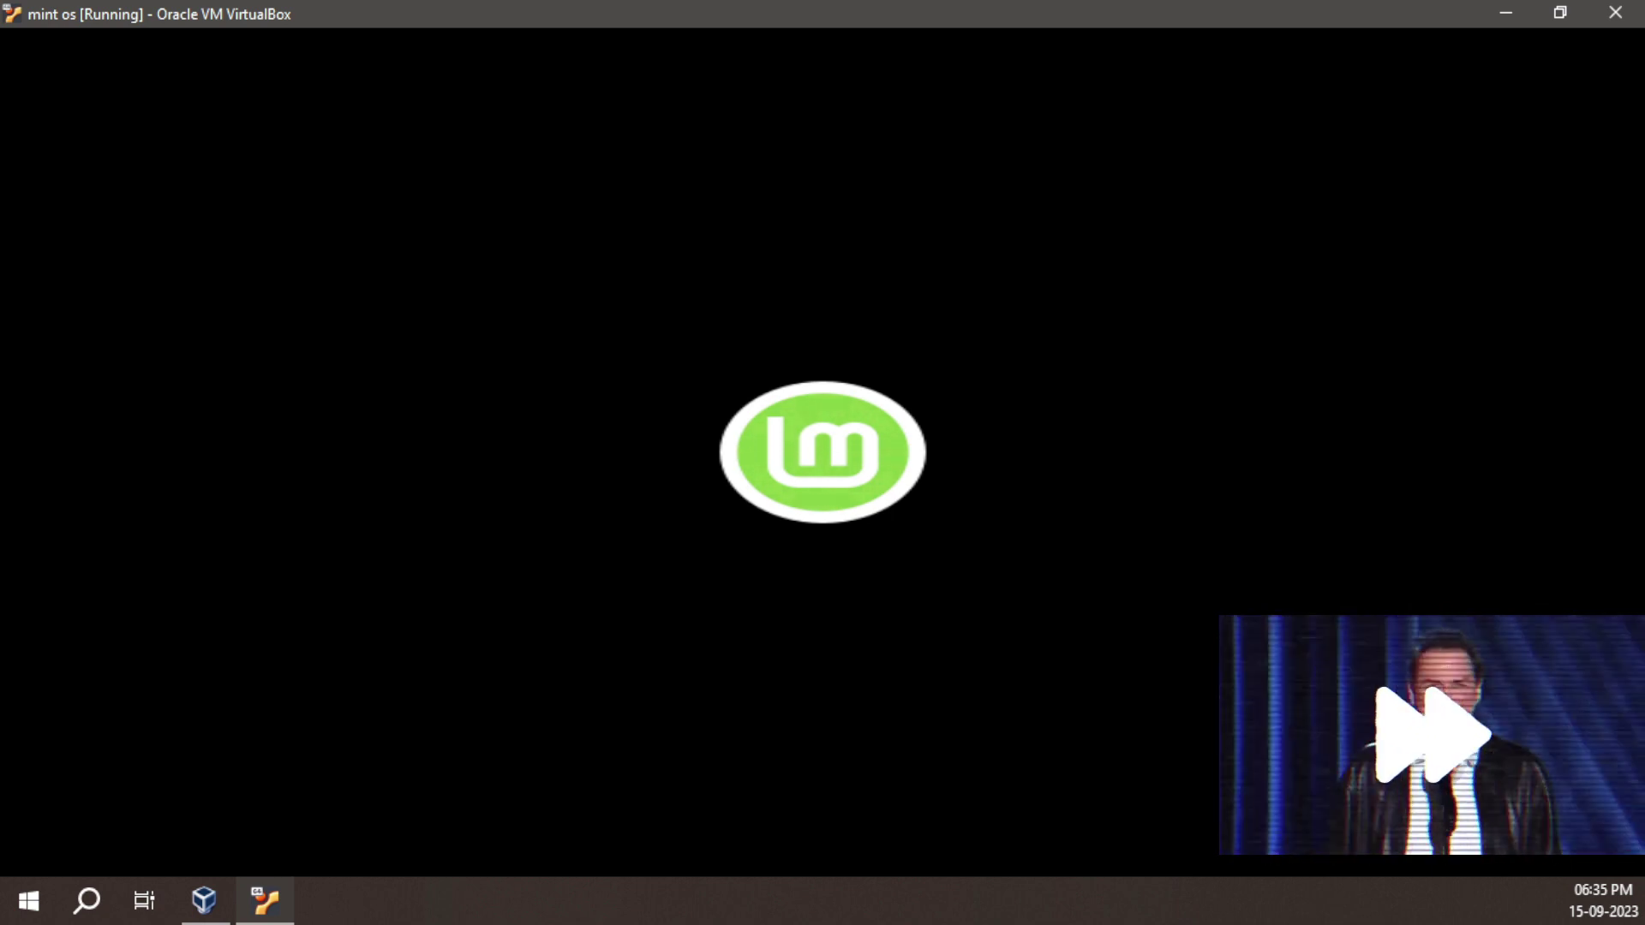
pyautogui.press('Escape')
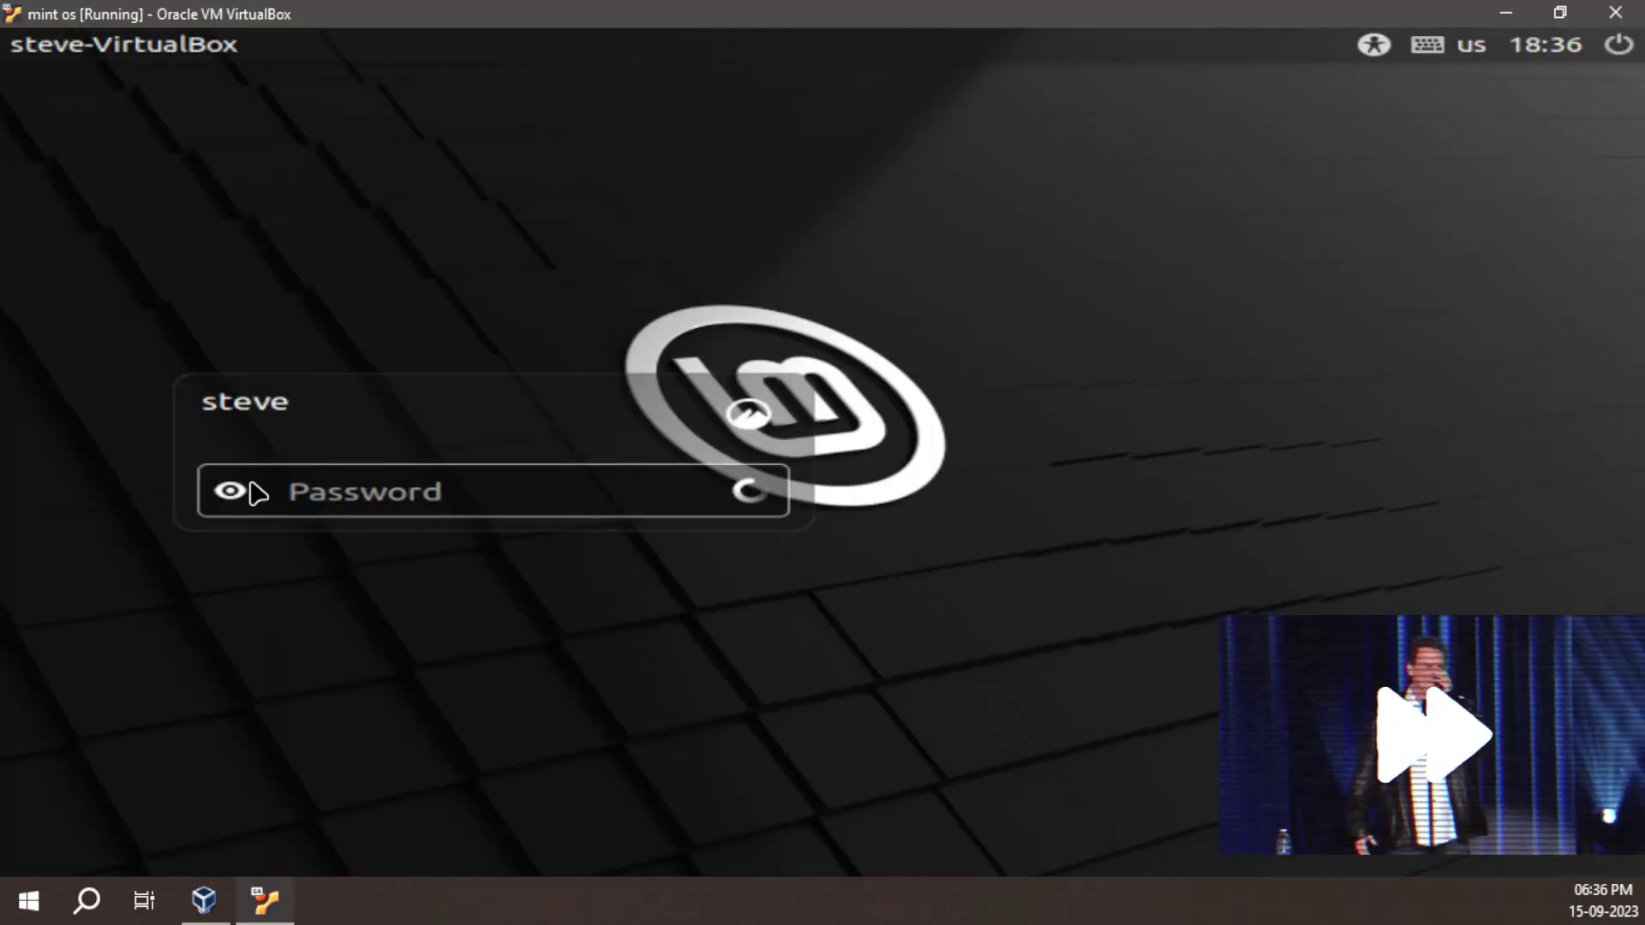
pyautogui.write('*********')
pyautogui.press('Return')
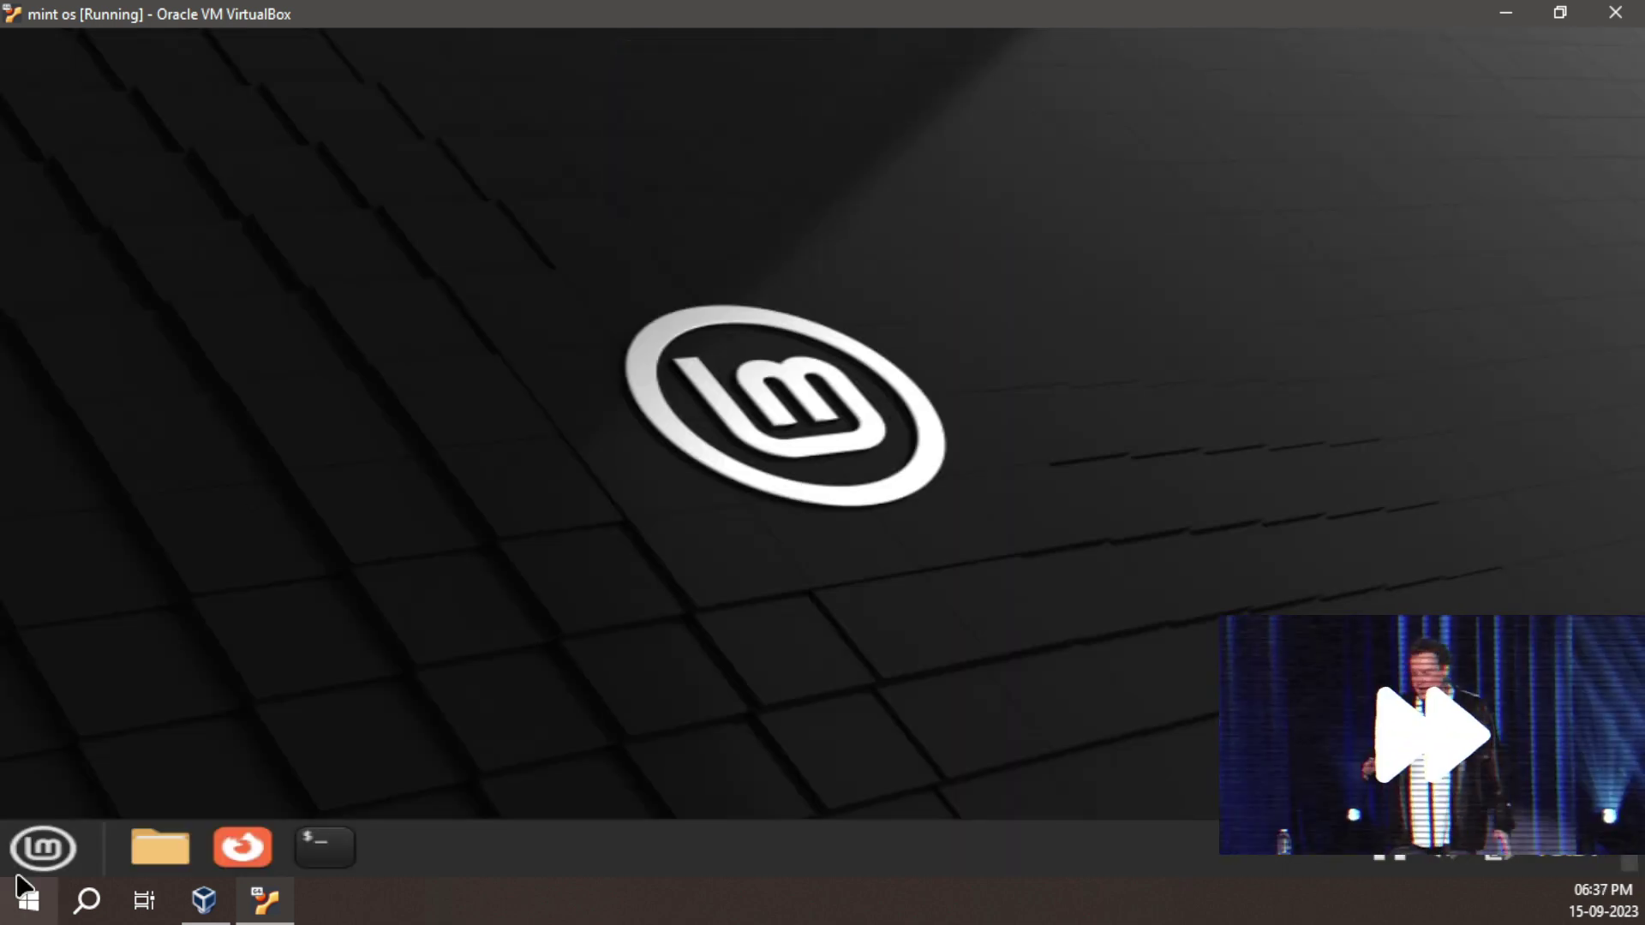
# Open the Linux Mint application menu and dismiss the welcome window on the desktop
pyautogui.click(41, 849)
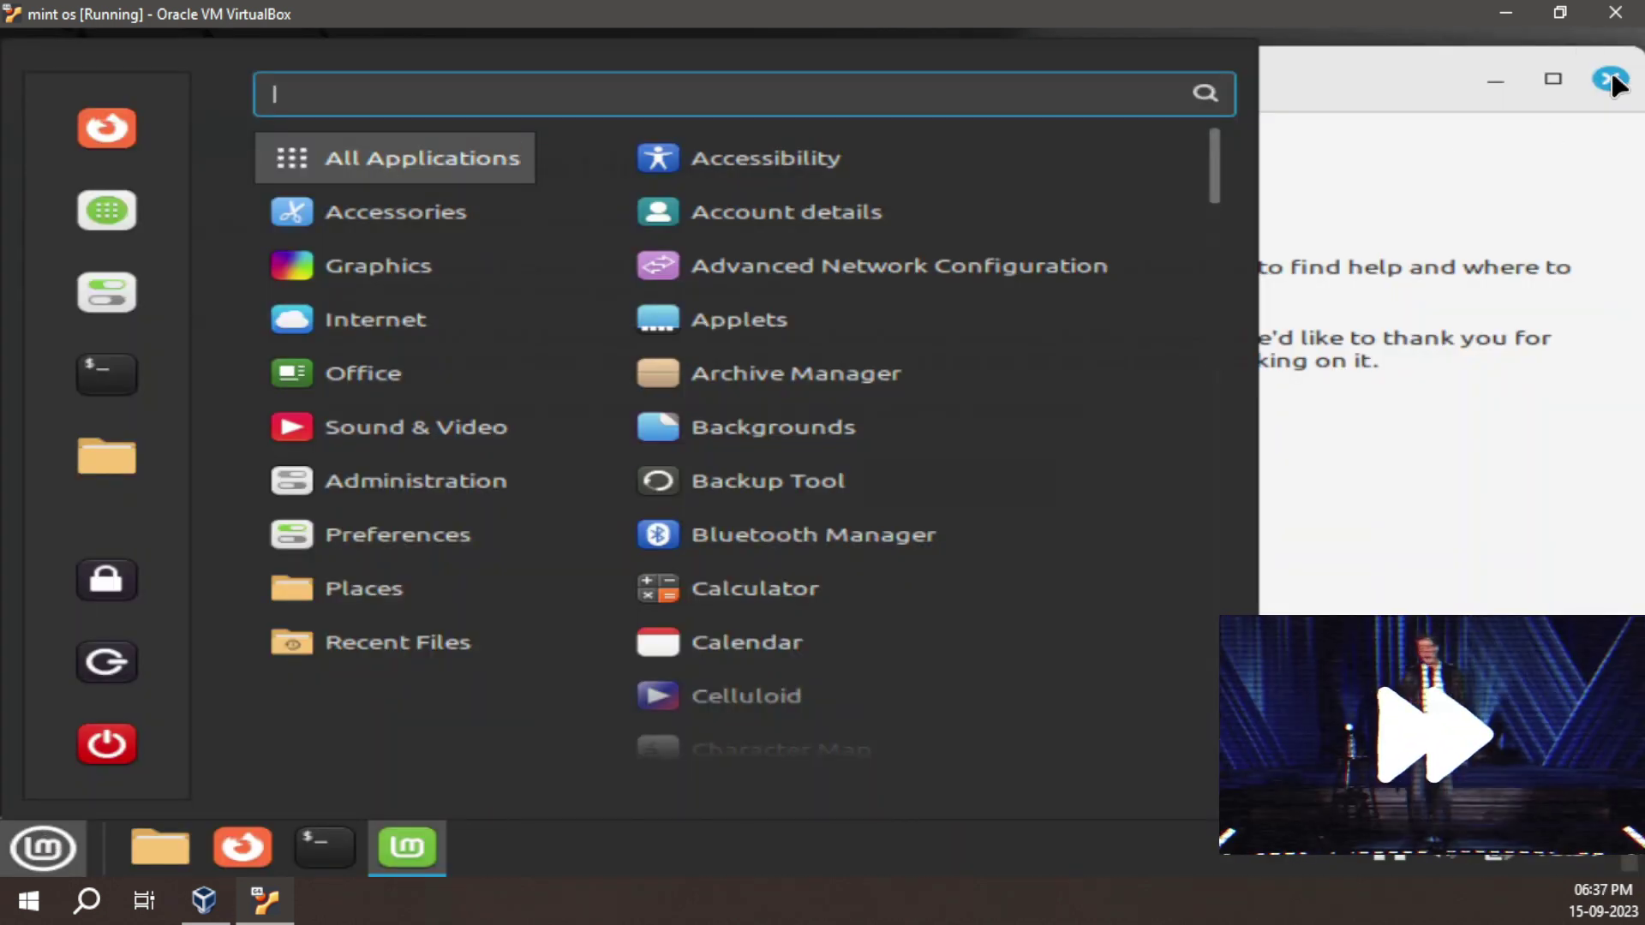
pyautogui.click(1612, 80)
pyautogui.press('super')
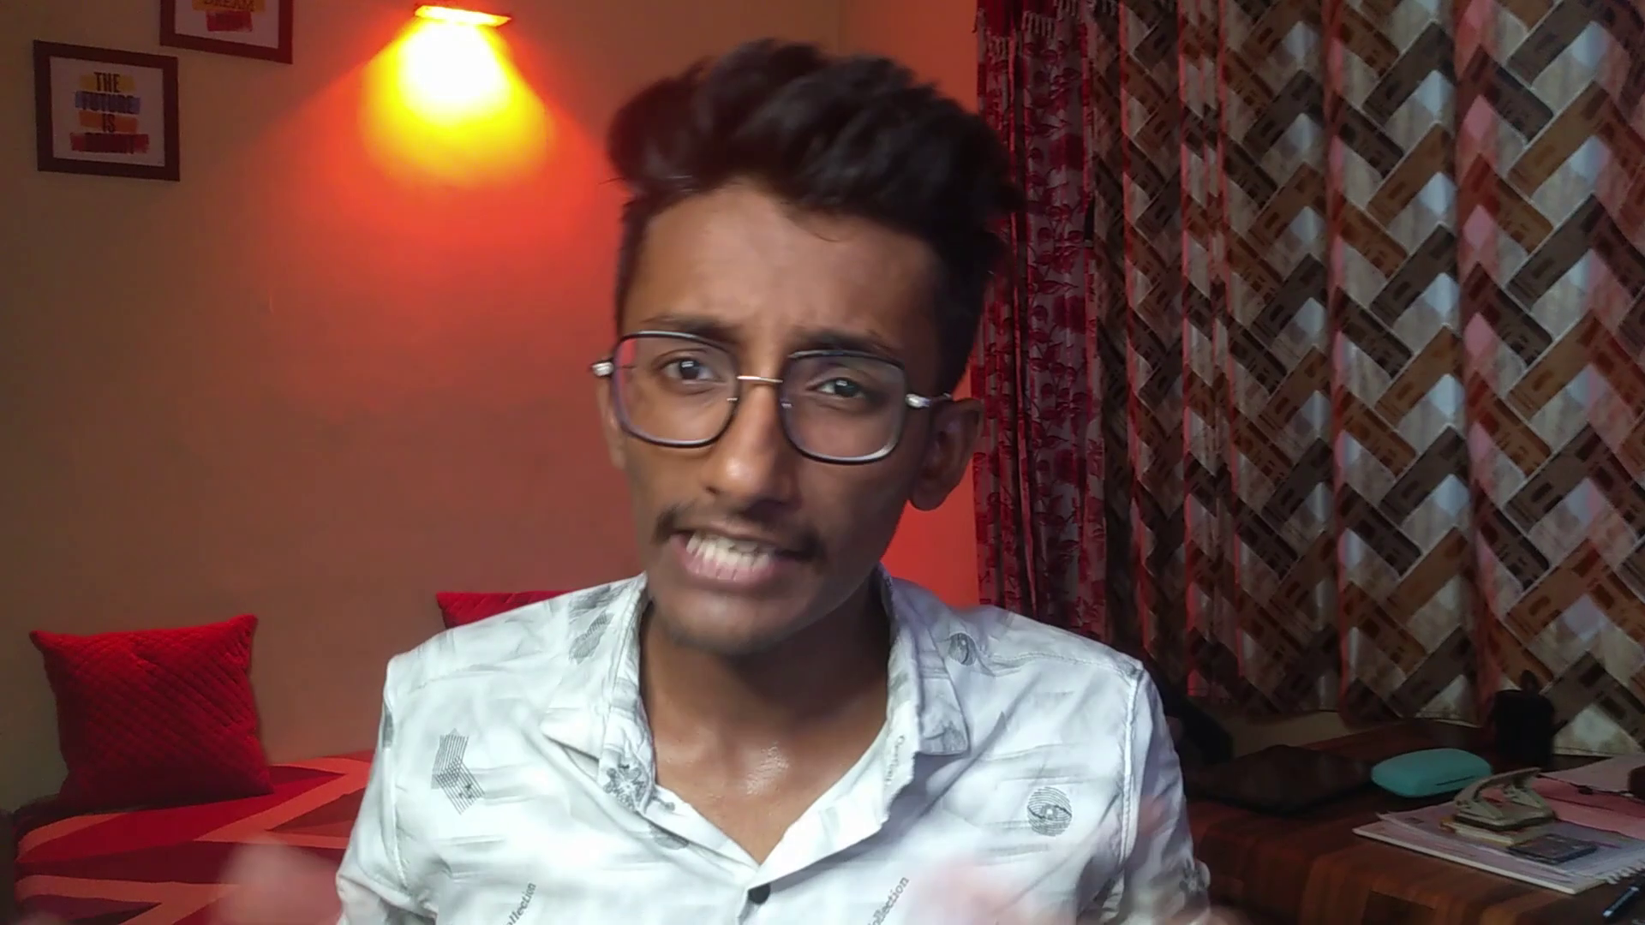